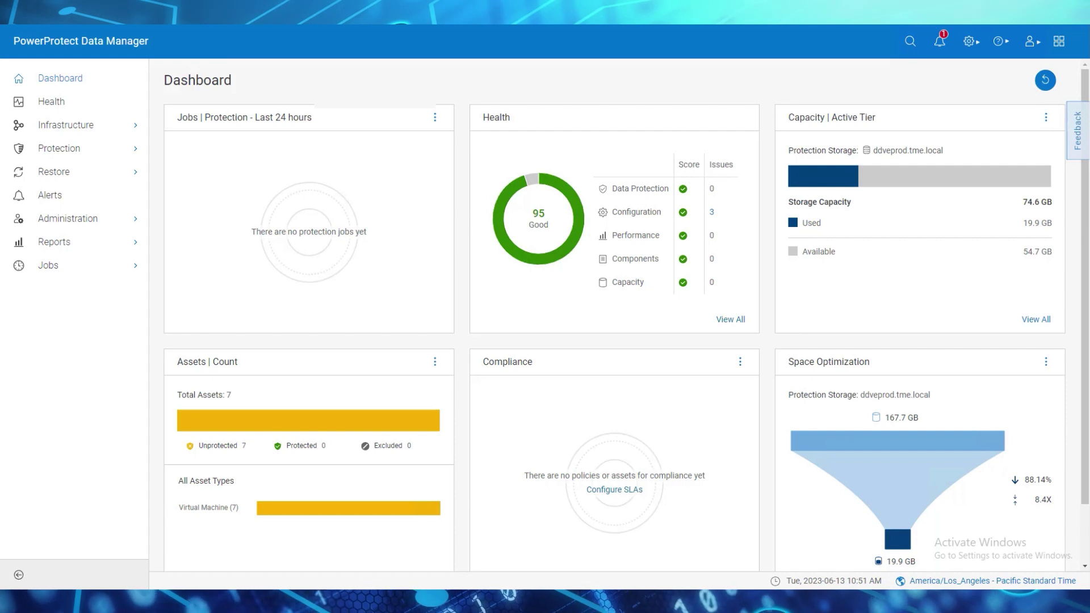
Under Protection Engines, view Transparent Snapshot Data Movers and select esxi-01.tme.local in TME - DC.
click(94, 134)
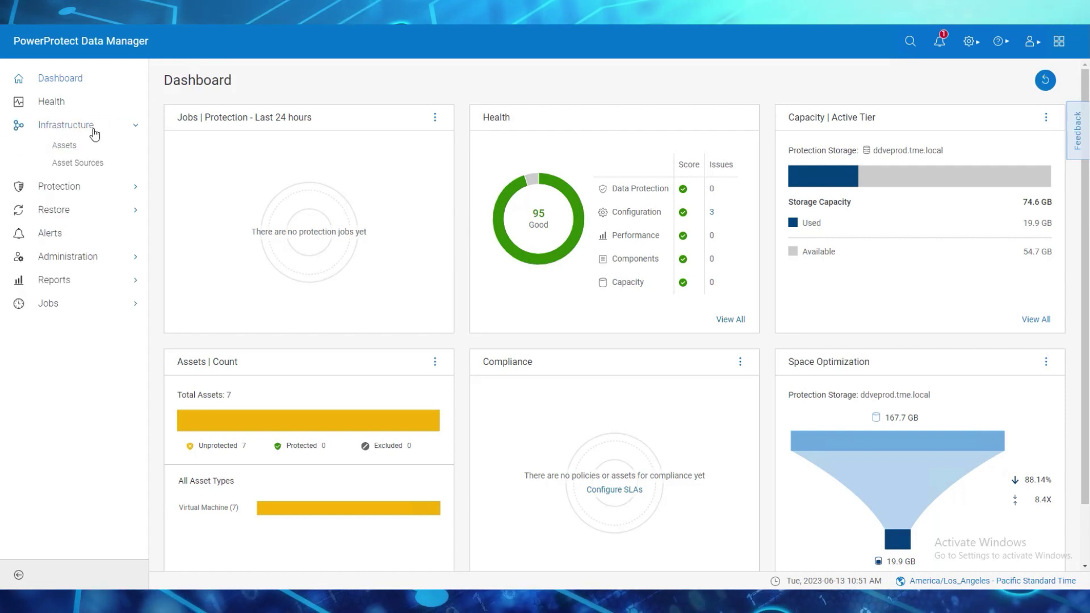
click(92, 201)
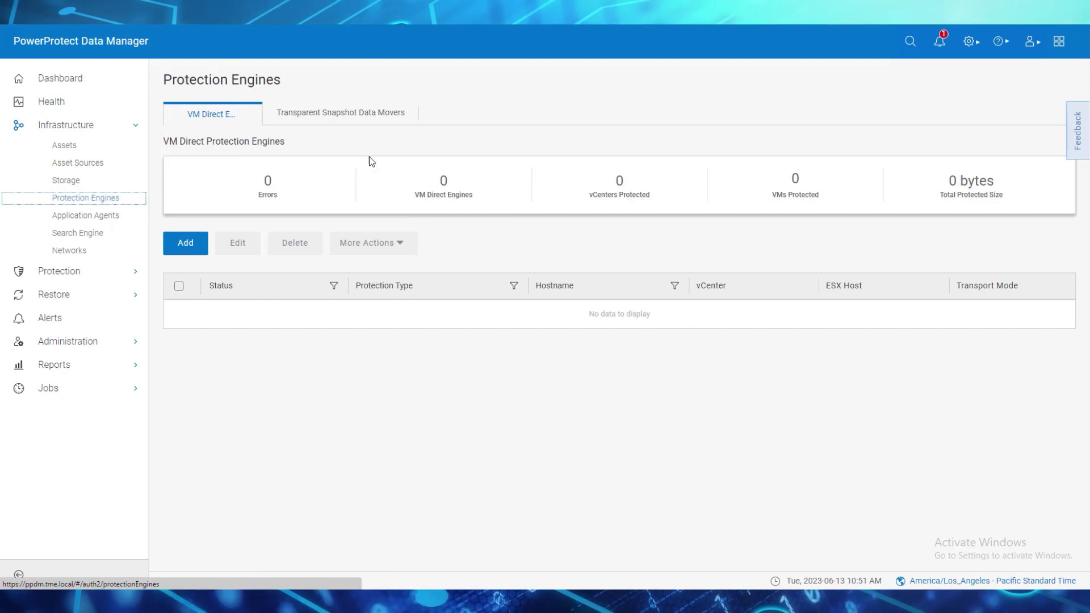
click(359, 119)
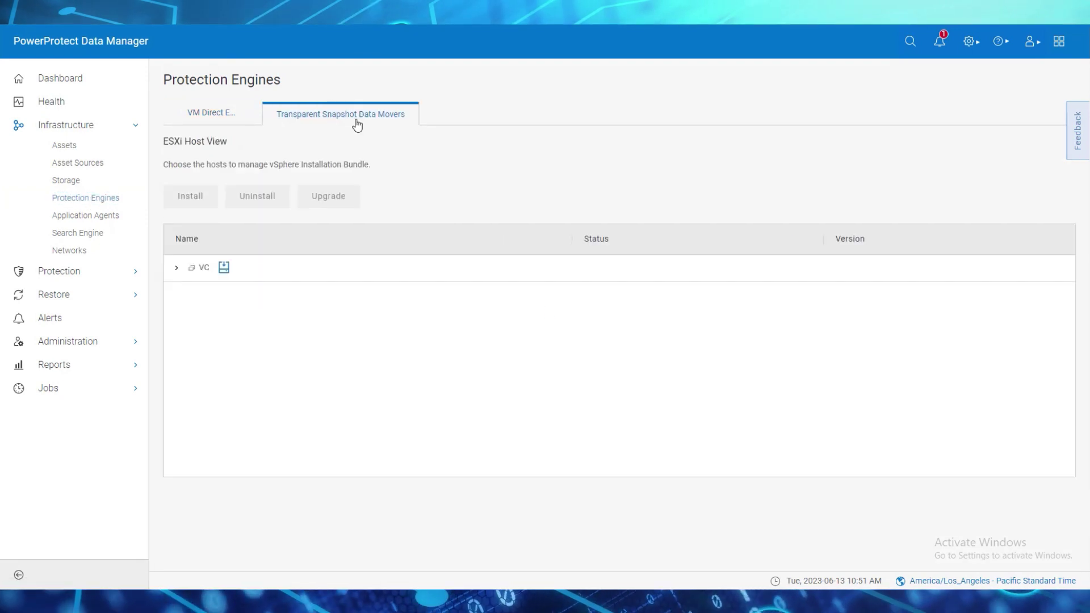
click(177, 268)
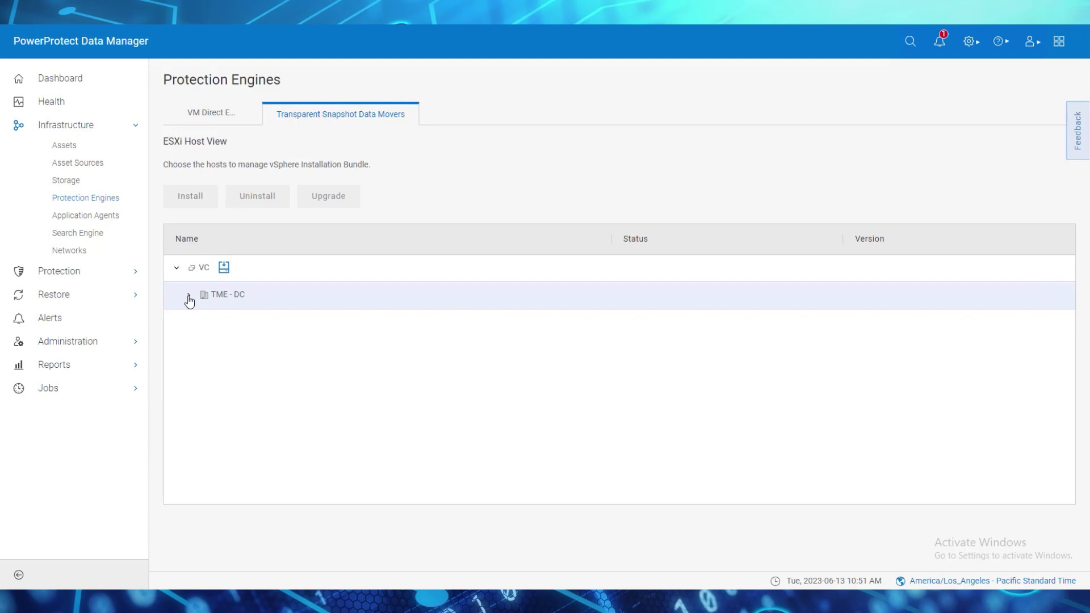
click(189, 295)
click(203, 322)
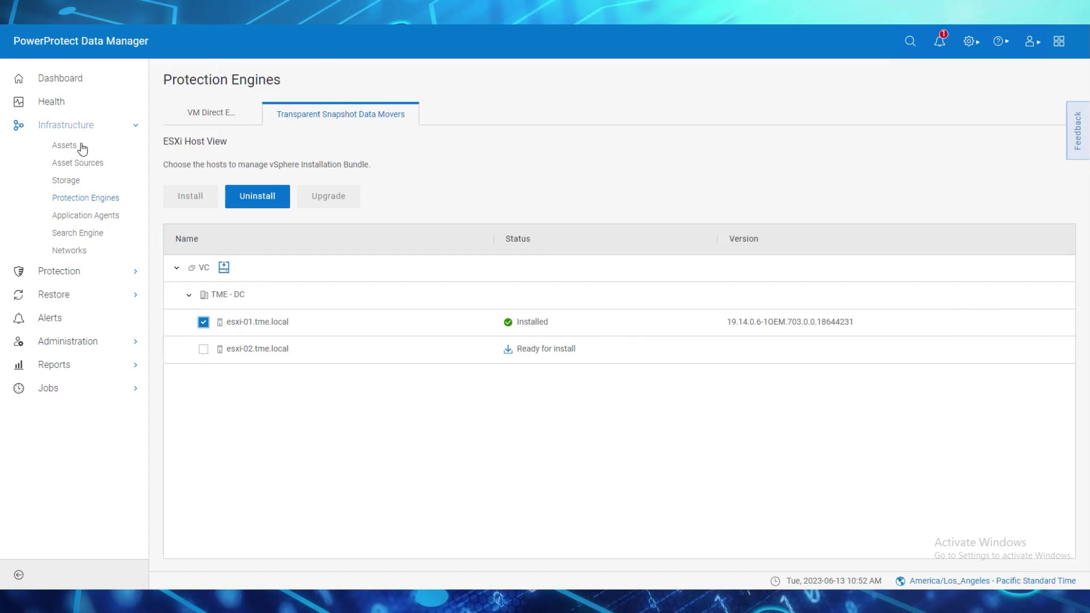
On the Assets page, expand VC > TME - DC > esxi-01.tme.local and select the Windows VM.
click(63, 145)
click(177, 226)
click(189, 254)
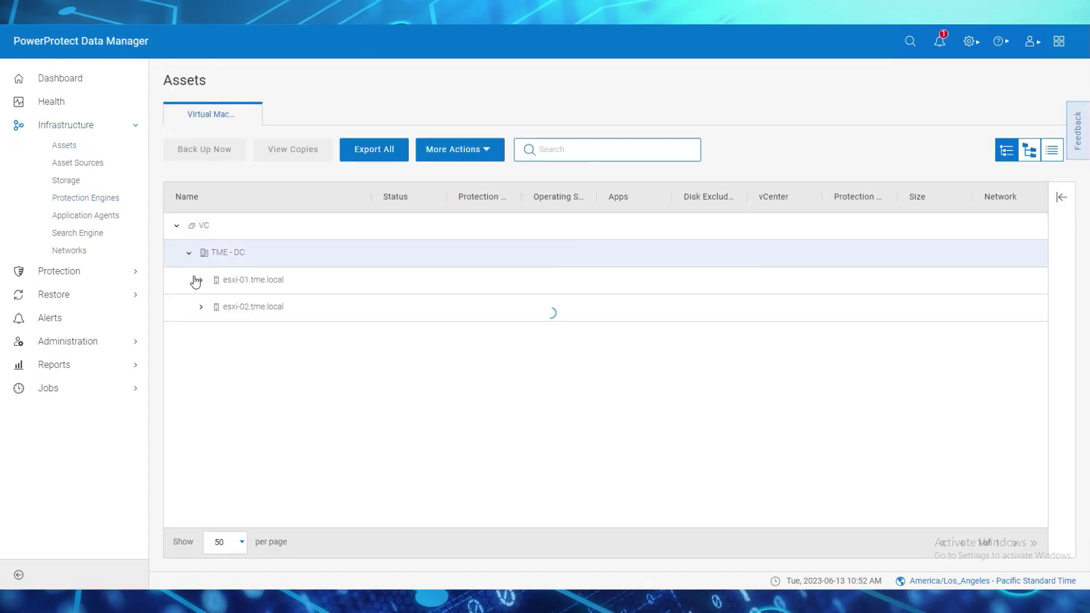
click(200, 280)
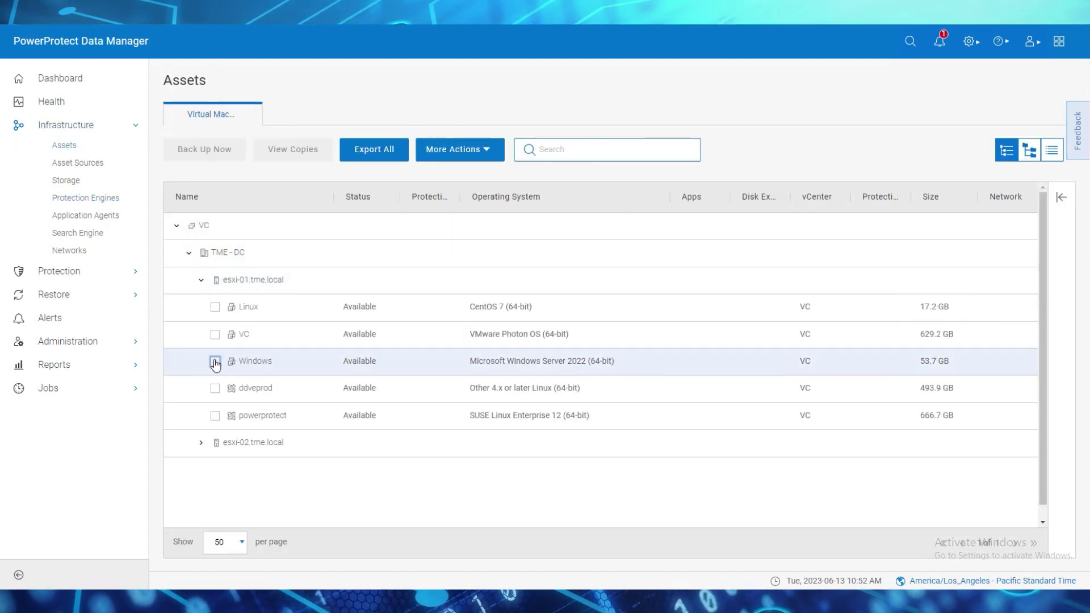
click(215, 361)
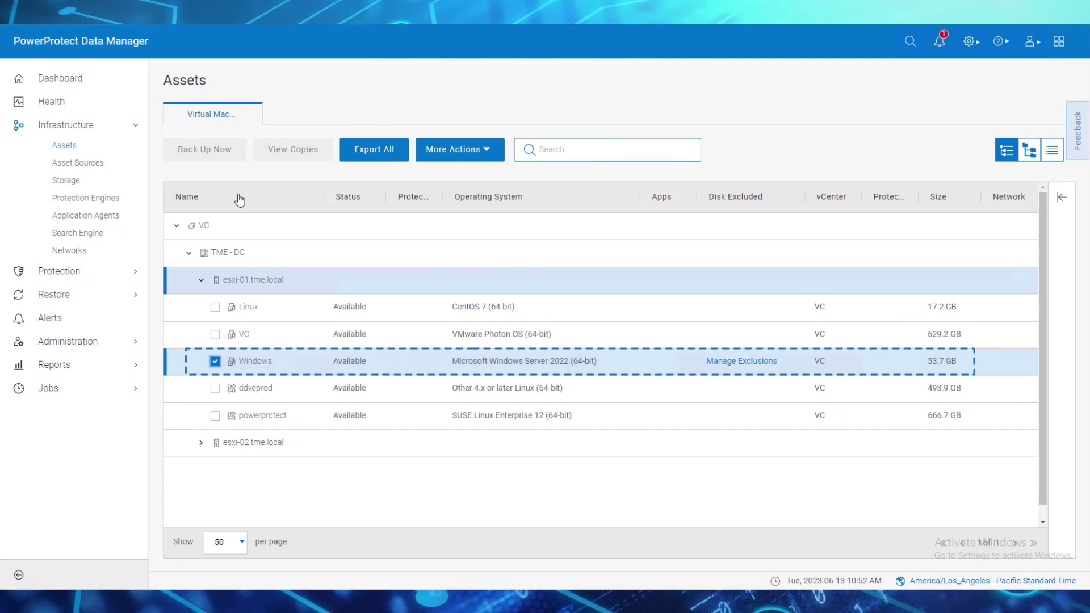
Create a new protection policy named 'SQL Server- application-aware-TSDM'.
click(88, 135)
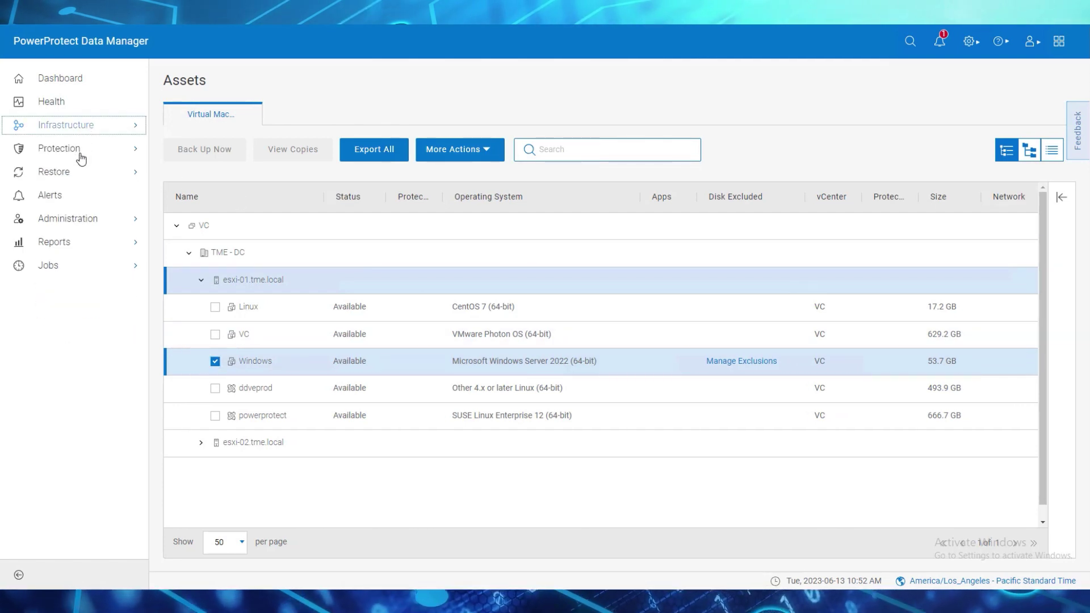
click(81, 150)
click(89, 173)
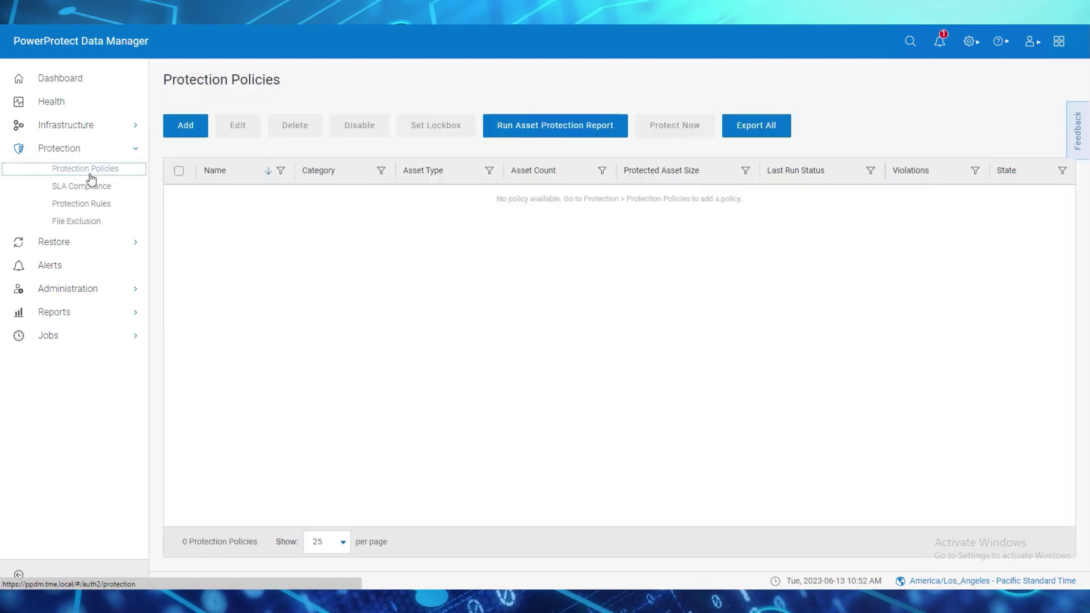
click(186, 126)
click(561, 187)
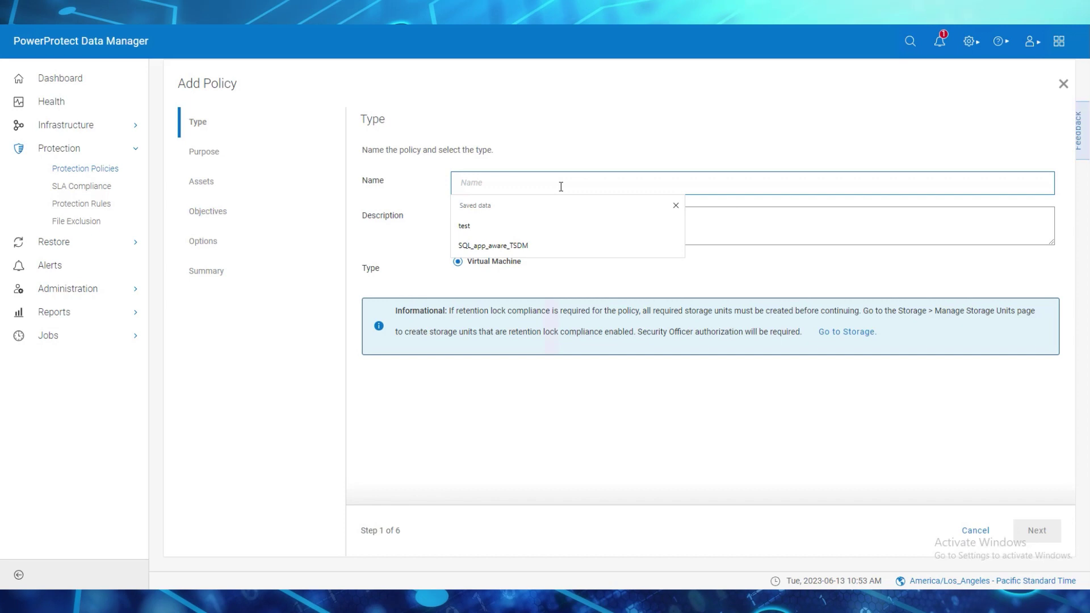
text(SQL Server- application-aware-TSDM)
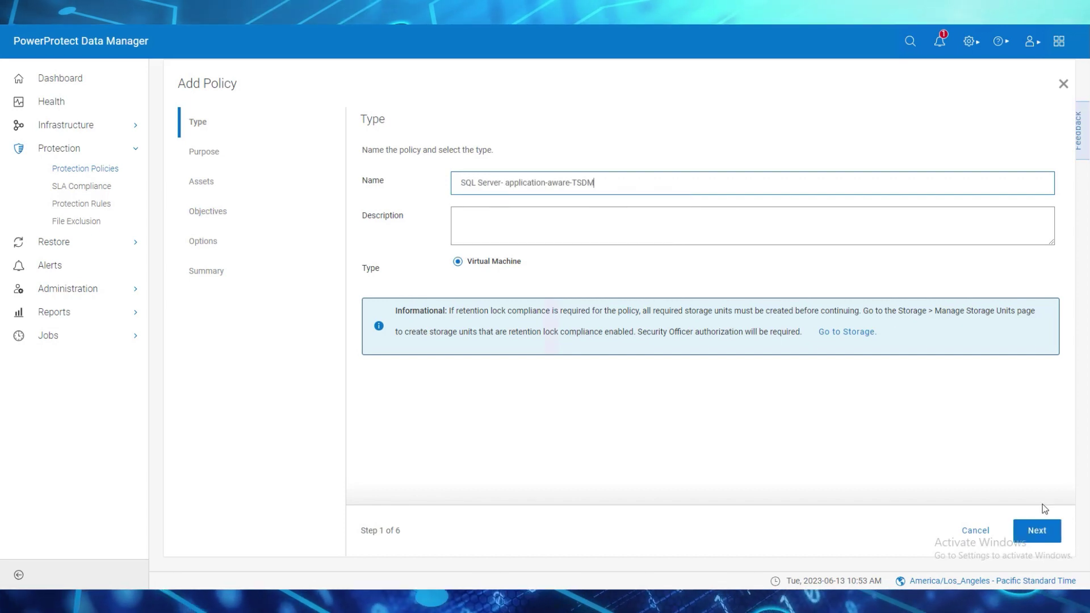
click(1039, 531)
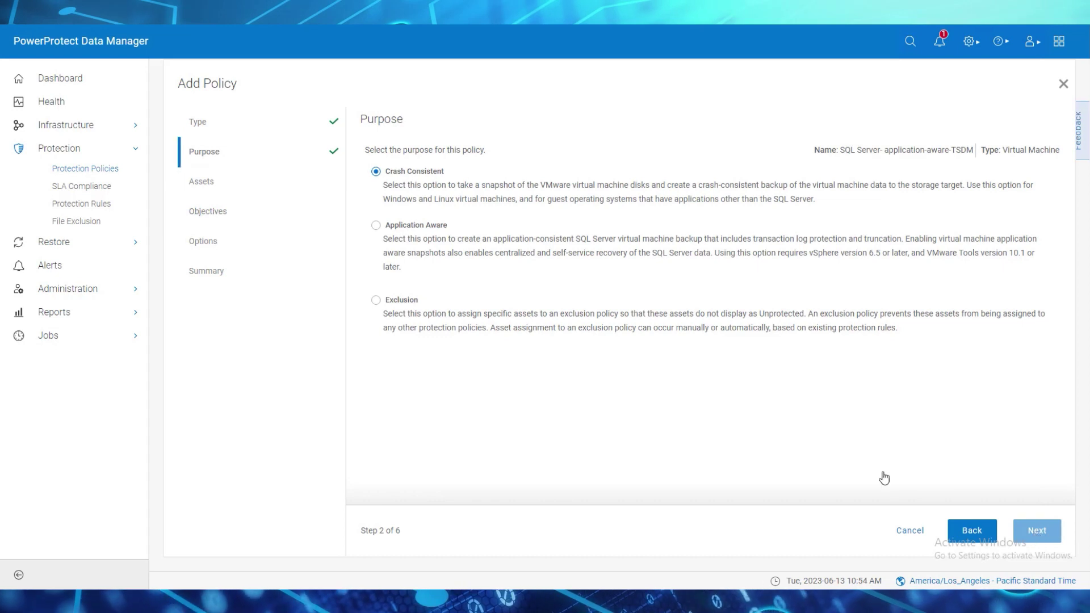
Make the policy Application Aware with OS_Credentials as host credentials.
click(376, 226)
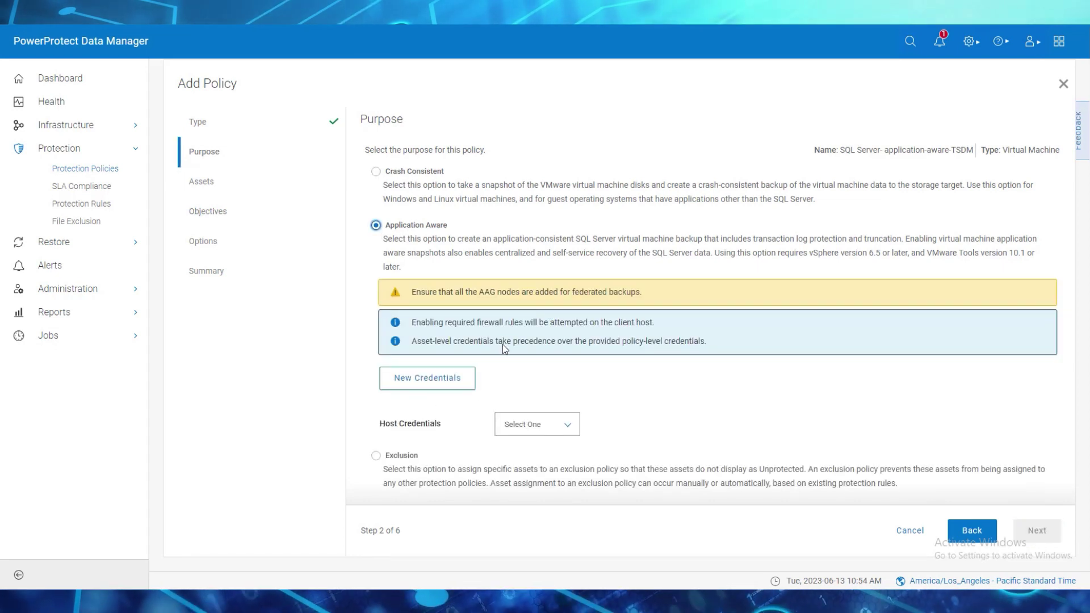
click(568, 433)
click(550, 456)
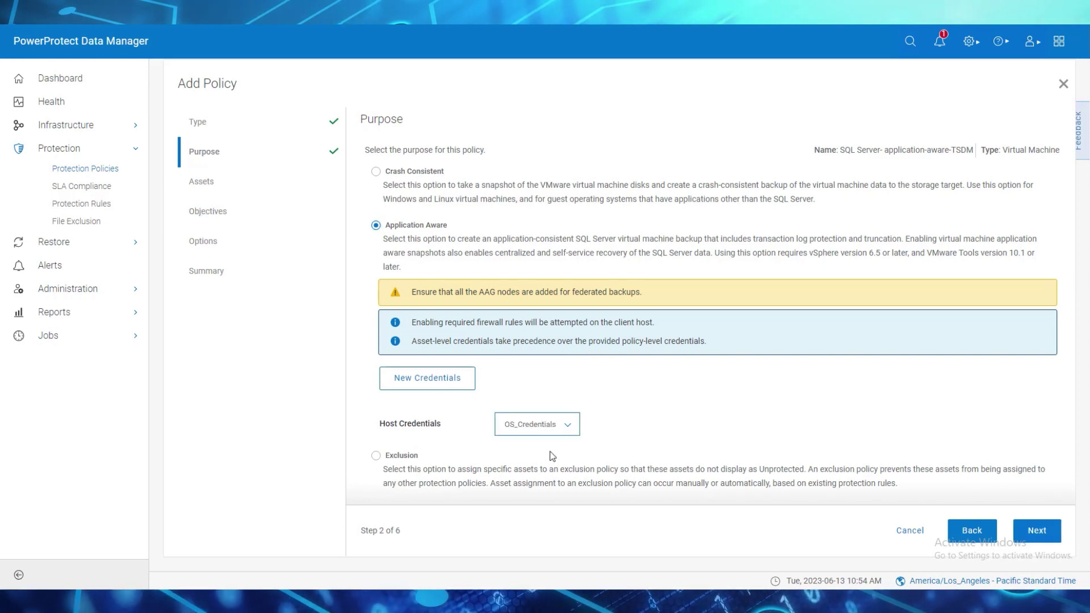
click(1037, 530)
Add the Windows VM on esxi-01.tme.local as the policy's protected asset.
click(375, 280)
click(387, 307)
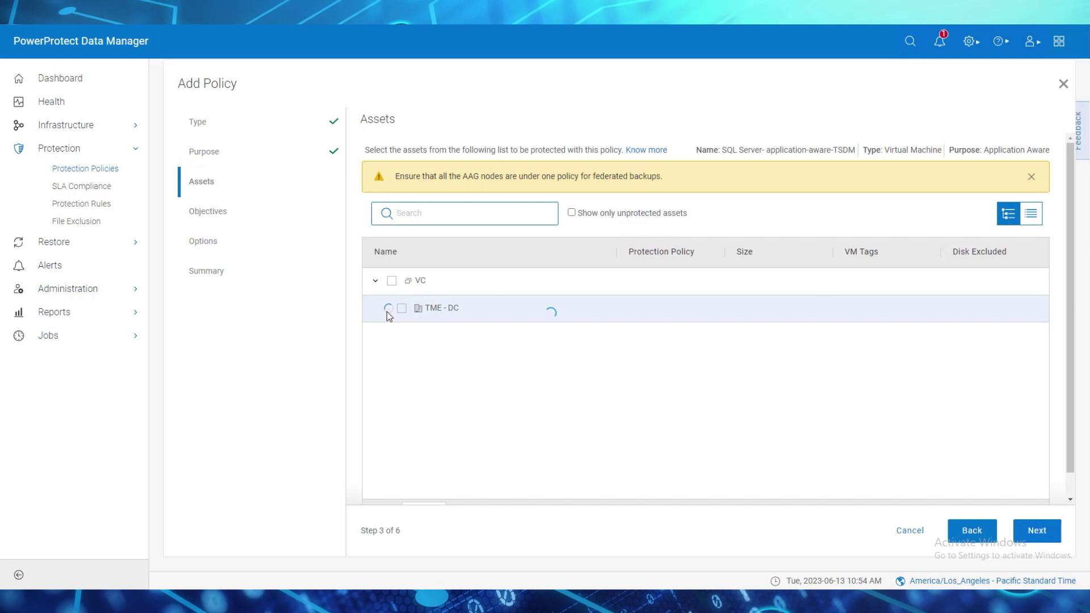
click(399, 334)
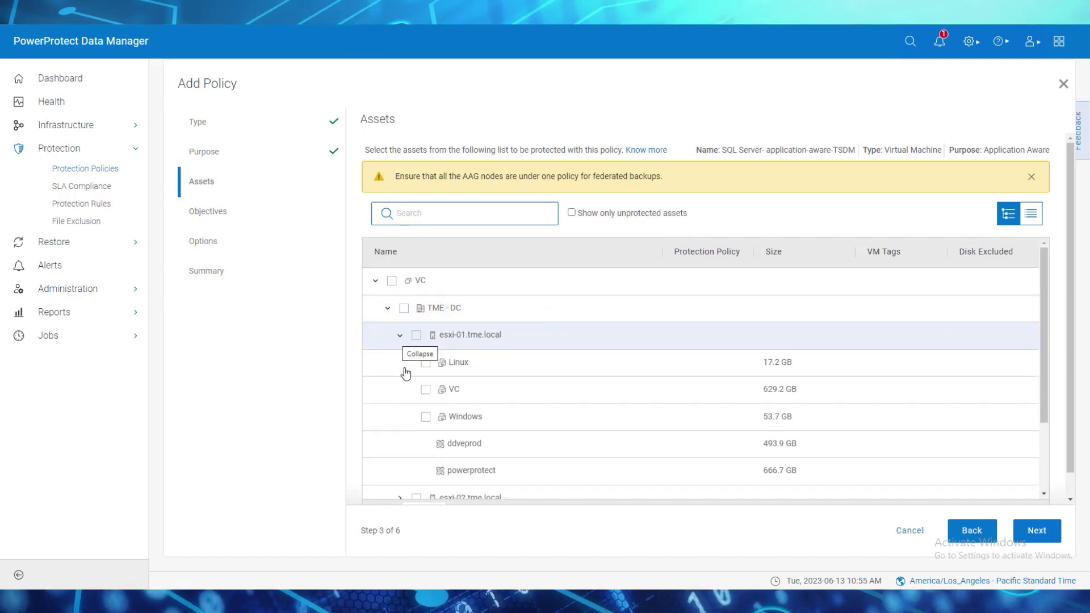
click(426, 418)
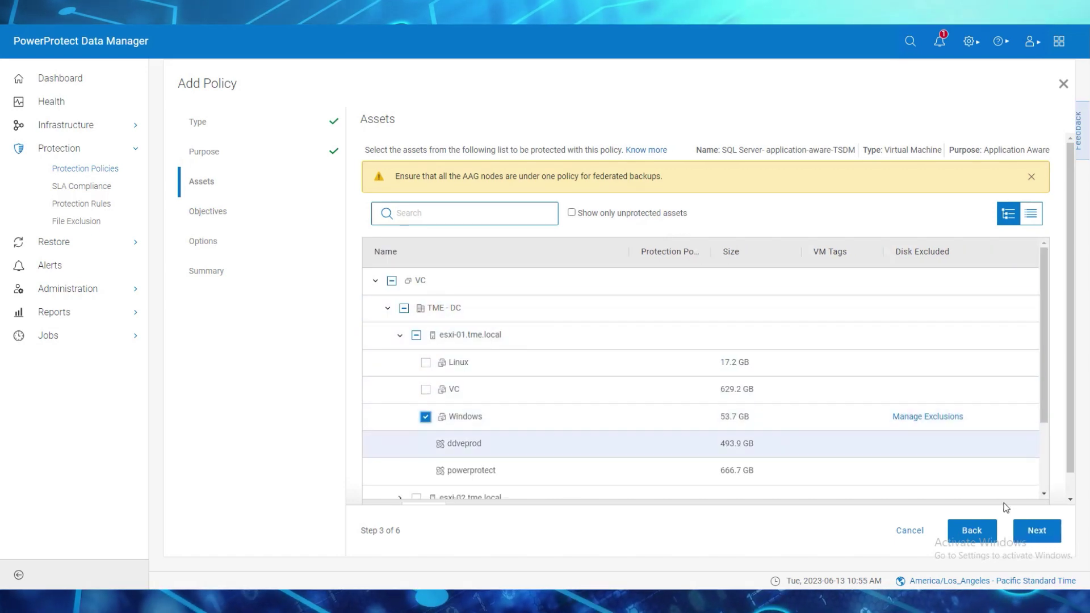
click(1036, 531)
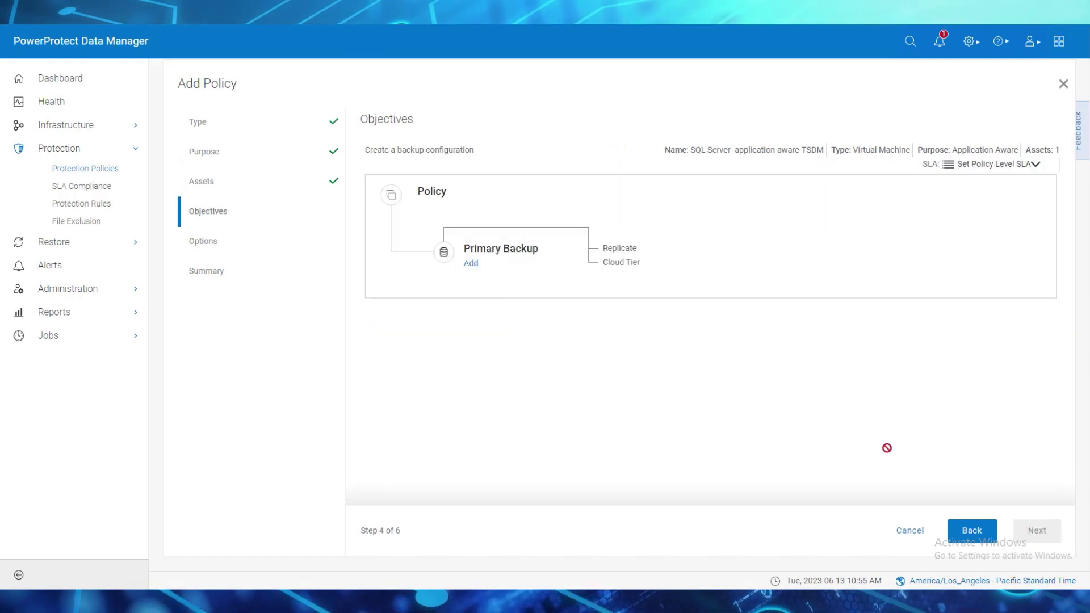
Add a primary backup schedule running every 5 hours, retained 5 days, and save it.
click(470, 264)
click(482, 174)
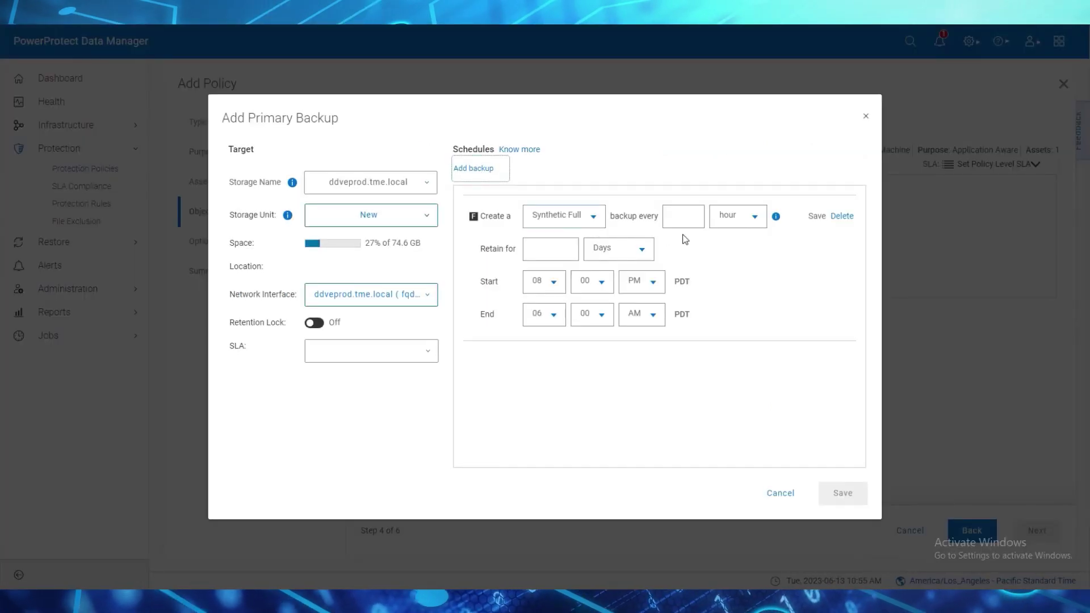
click(682, 219)
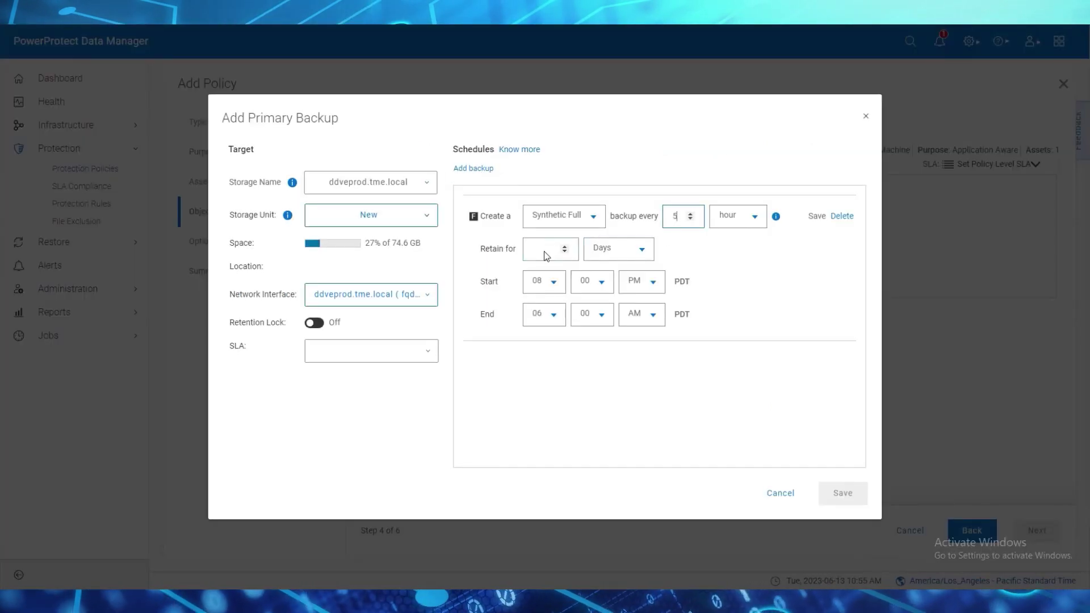
text(5)
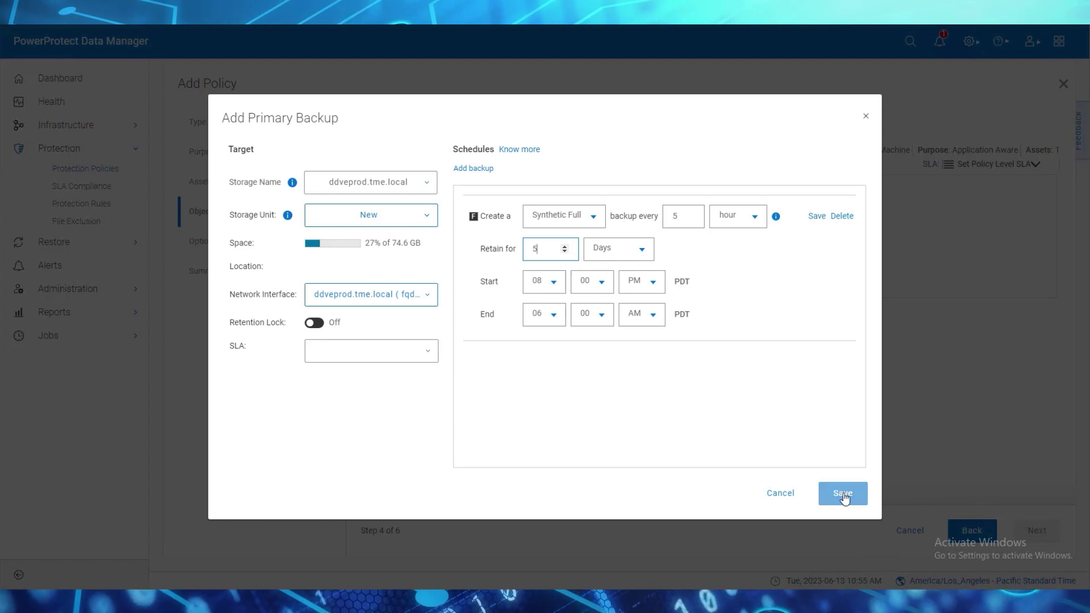
click(843, 494)
click(1036, 530)
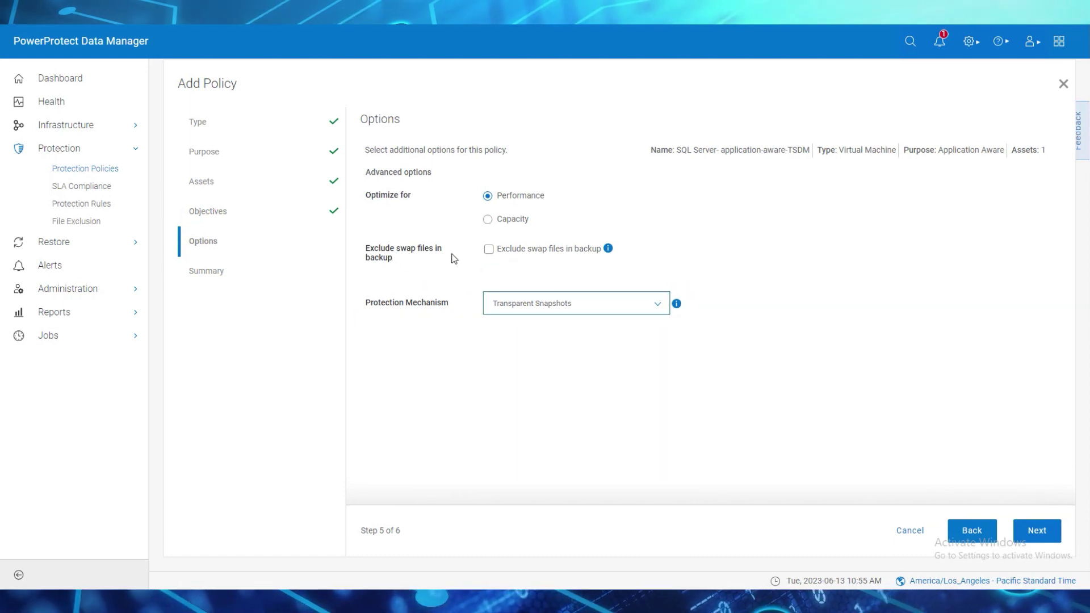
click(487, 250)
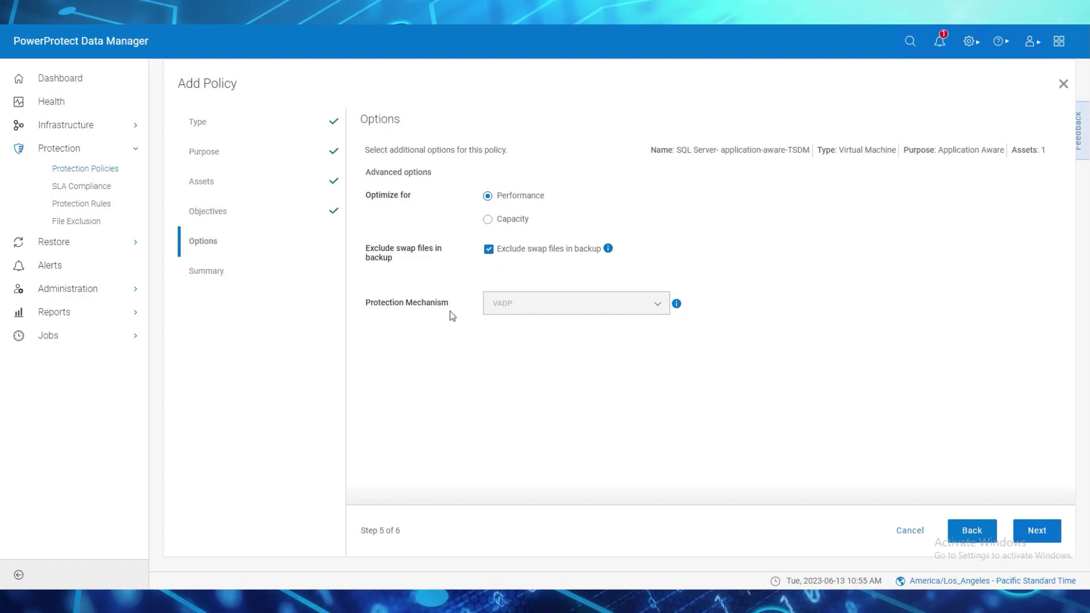
click(489, 249)
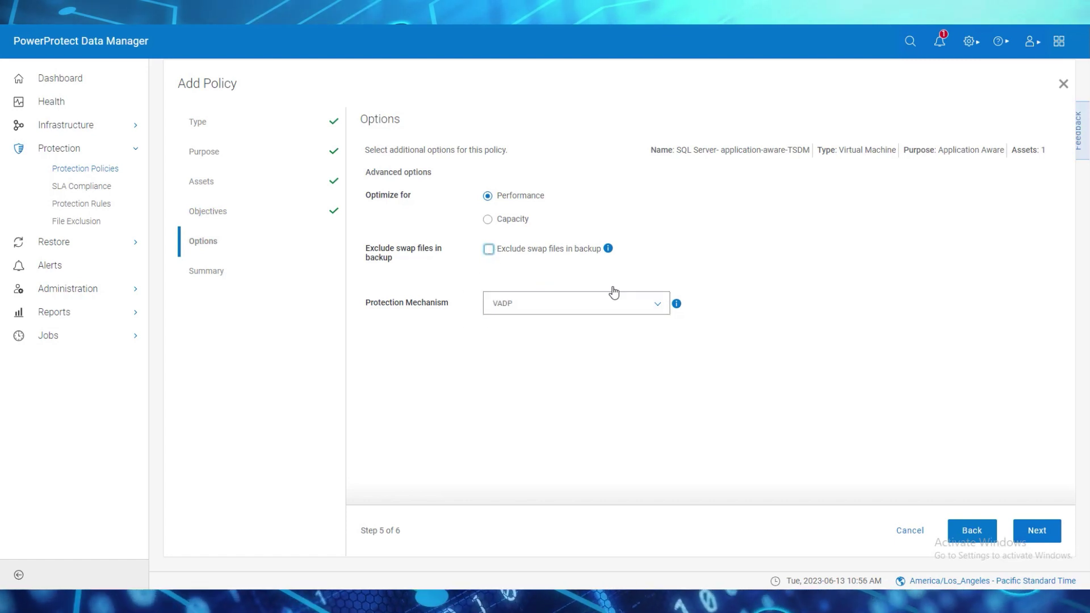
click(657, 304)
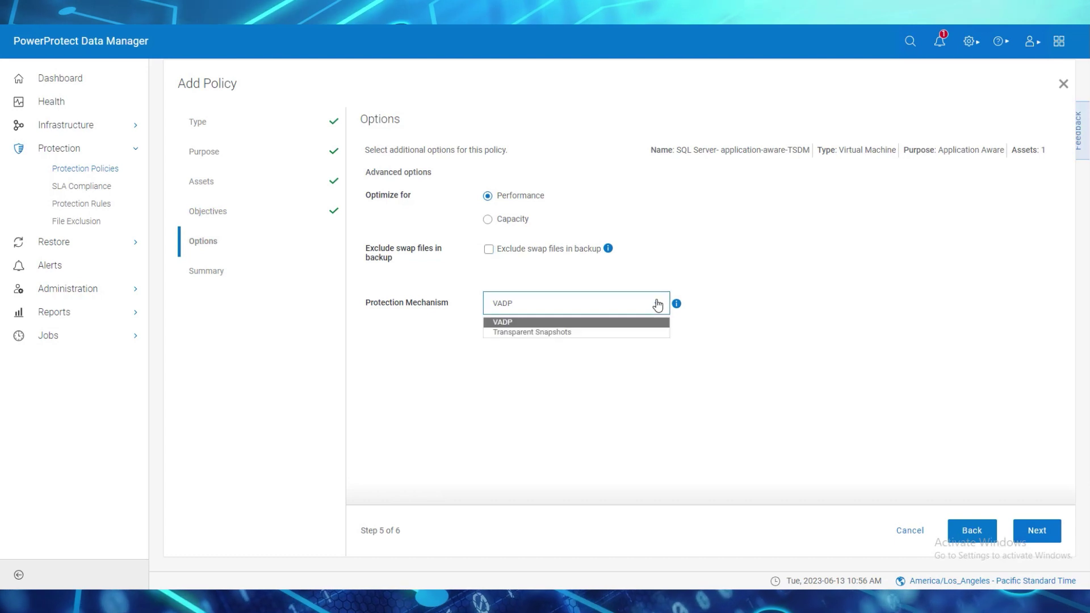
click(621, 333)
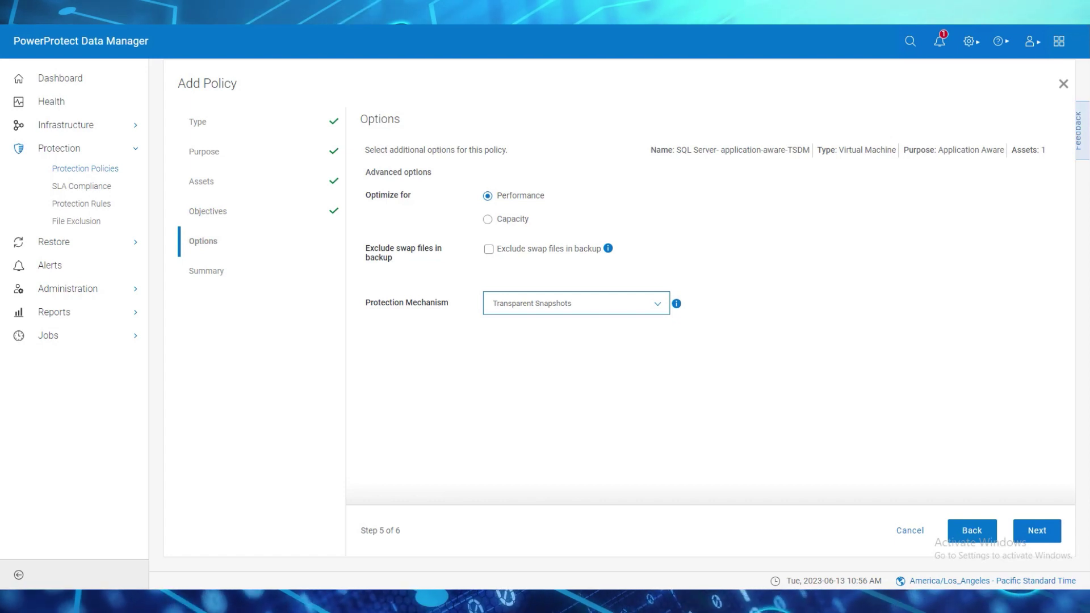
Review the summary, finish the policy, then view its System Jobs.
click(1040, 528)
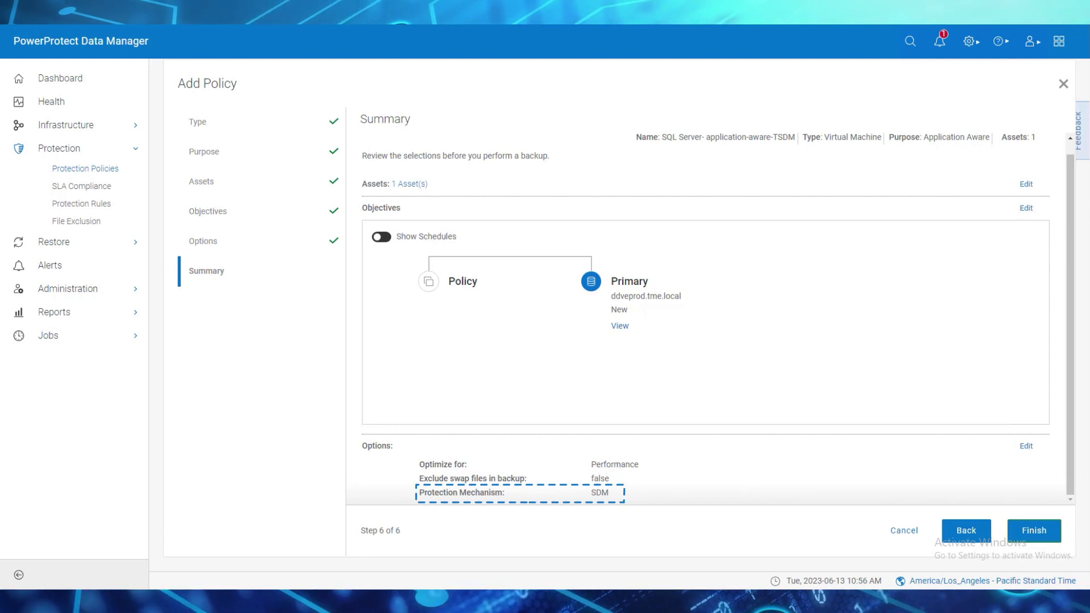
click(1056, 523)
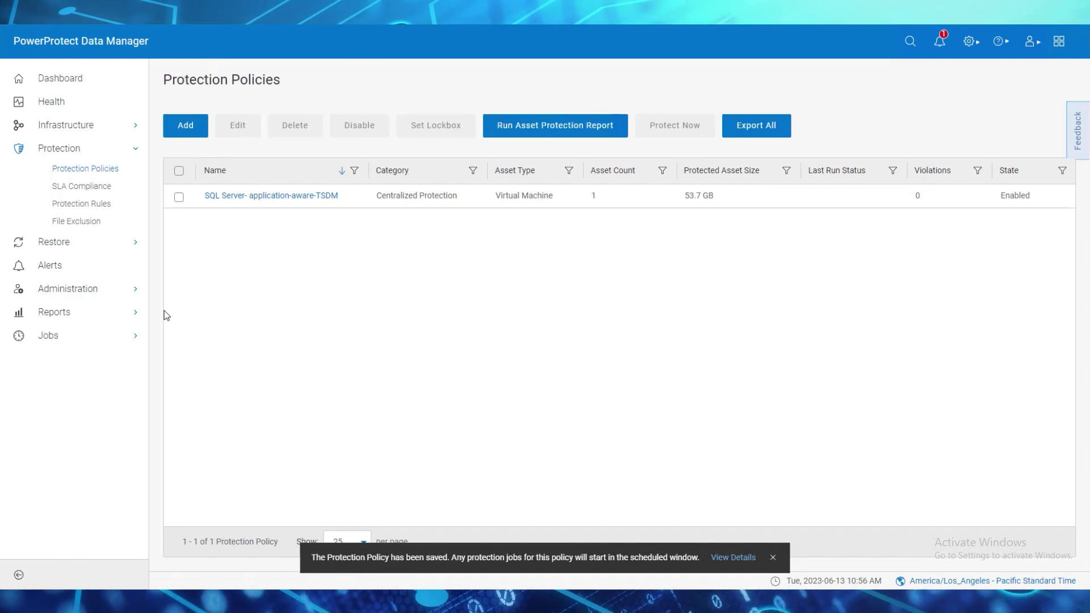
click(94, 341)
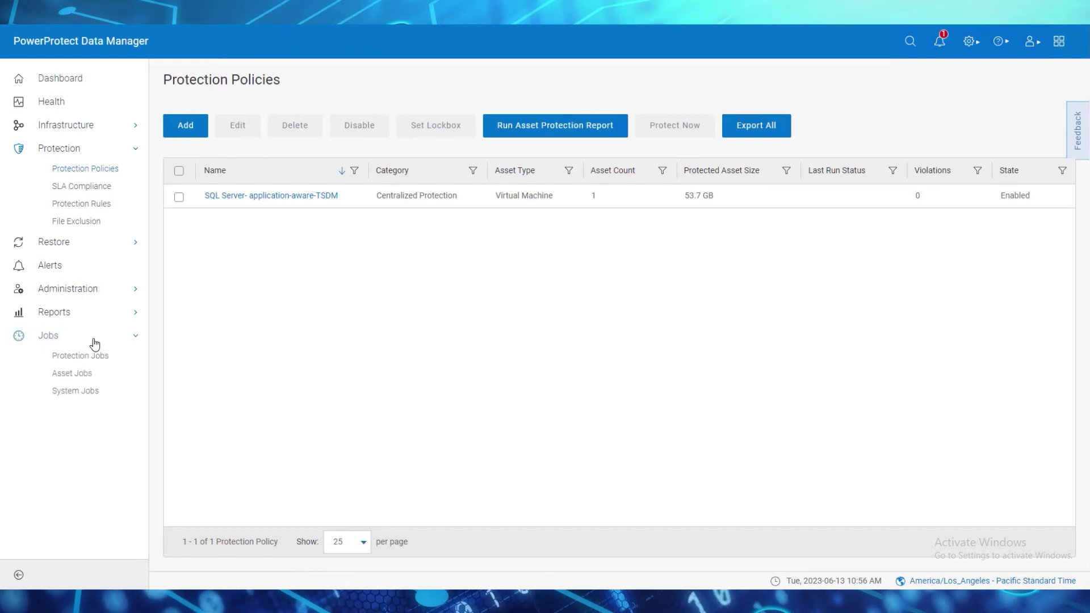
click(88, 393)
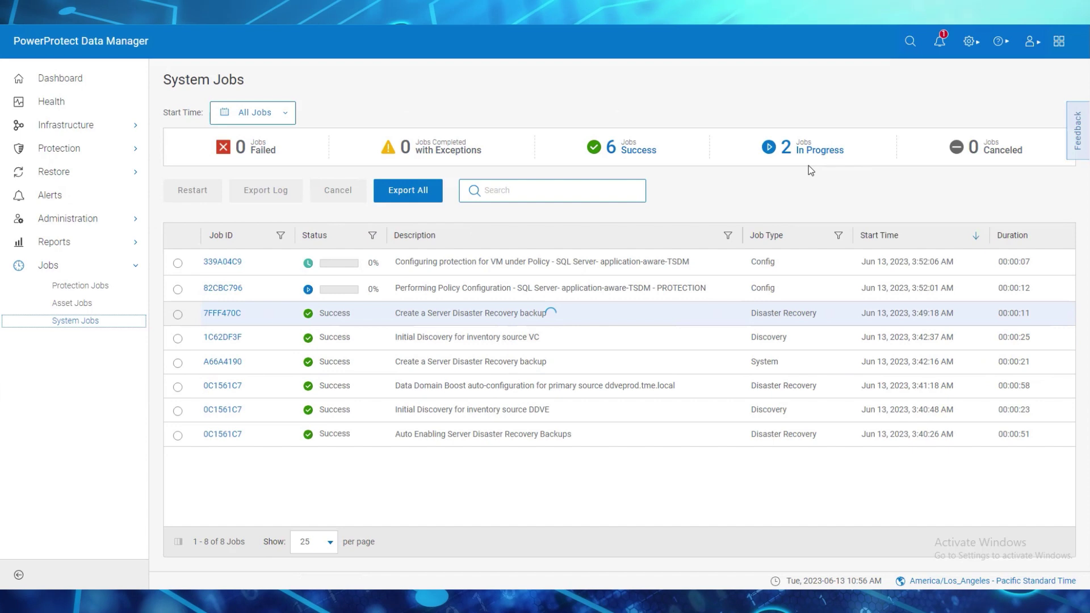
Filter in-progress jobs, inspect configuration job ABB32BA6's details, then return to Protection Policies.
click(819, 156)
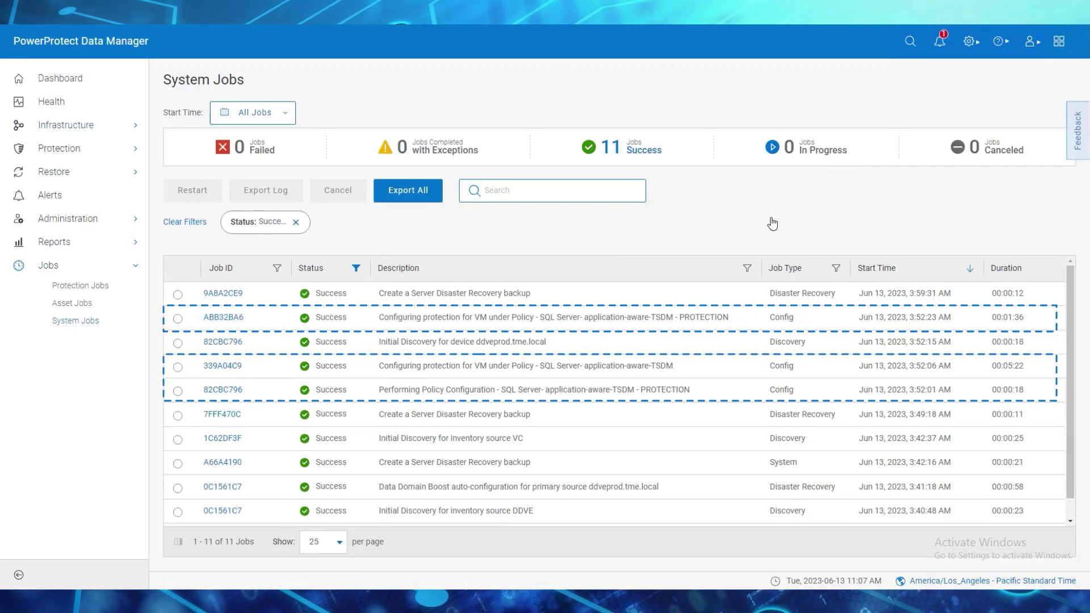
click(229, 317)
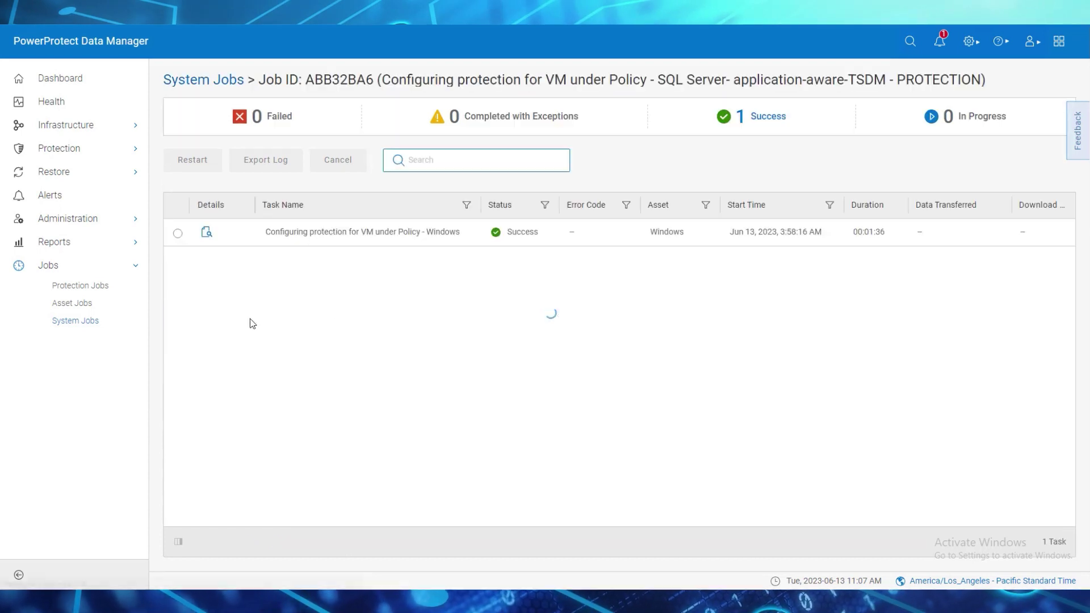
click(213, 241)
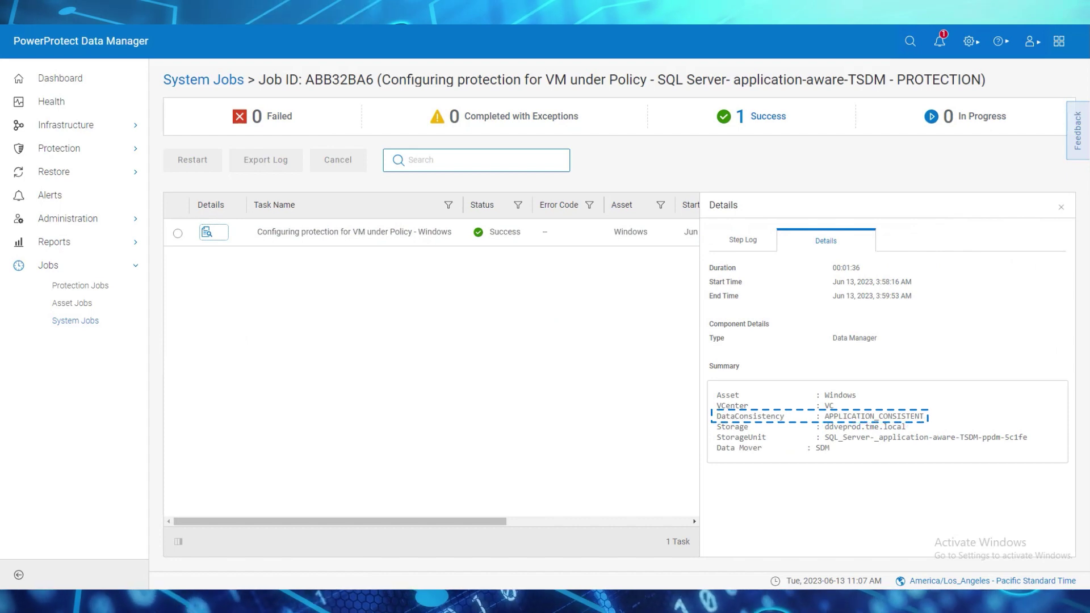
click(76, 150)
click(75, 169)
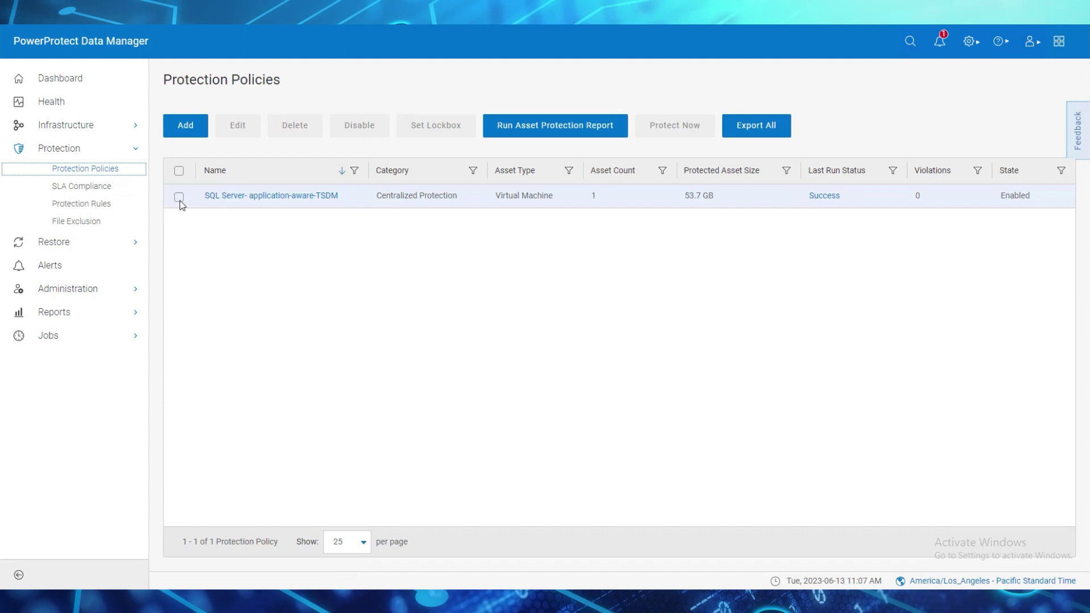
Run Protect Now on the policy as a full backup retained 5 days and view job B5951E5A.
click(178, 197)
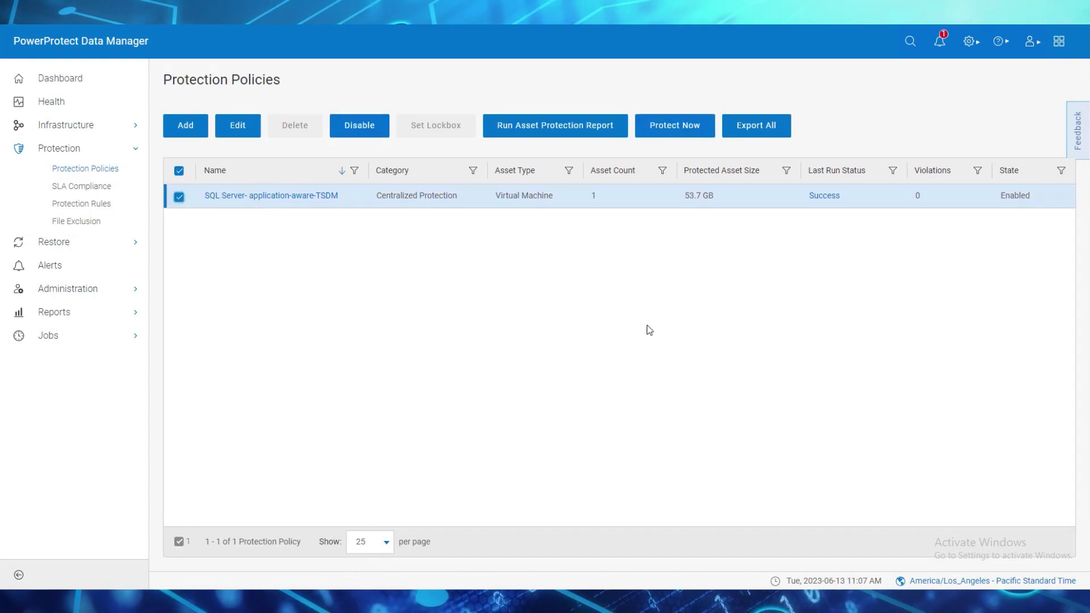
click(677, 130)
click(1032, 530)
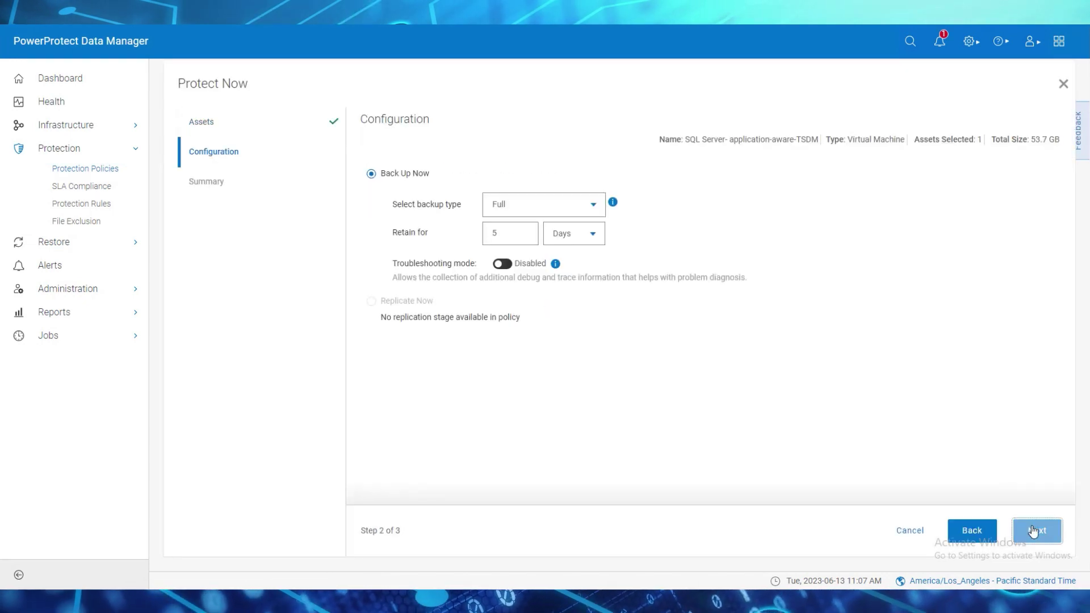
click(1033, 530)
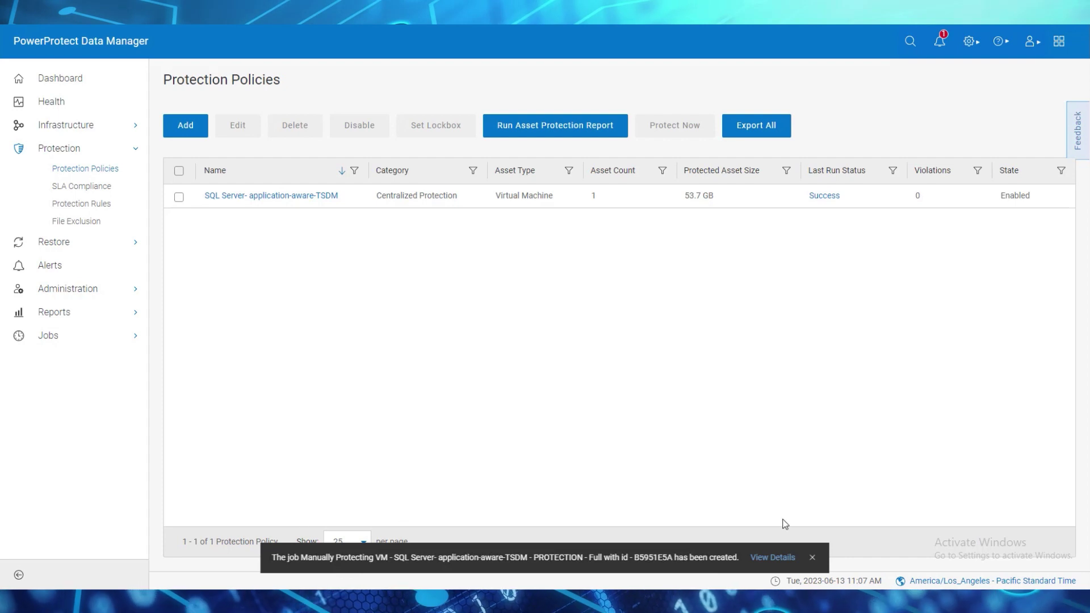
click(781, 560)
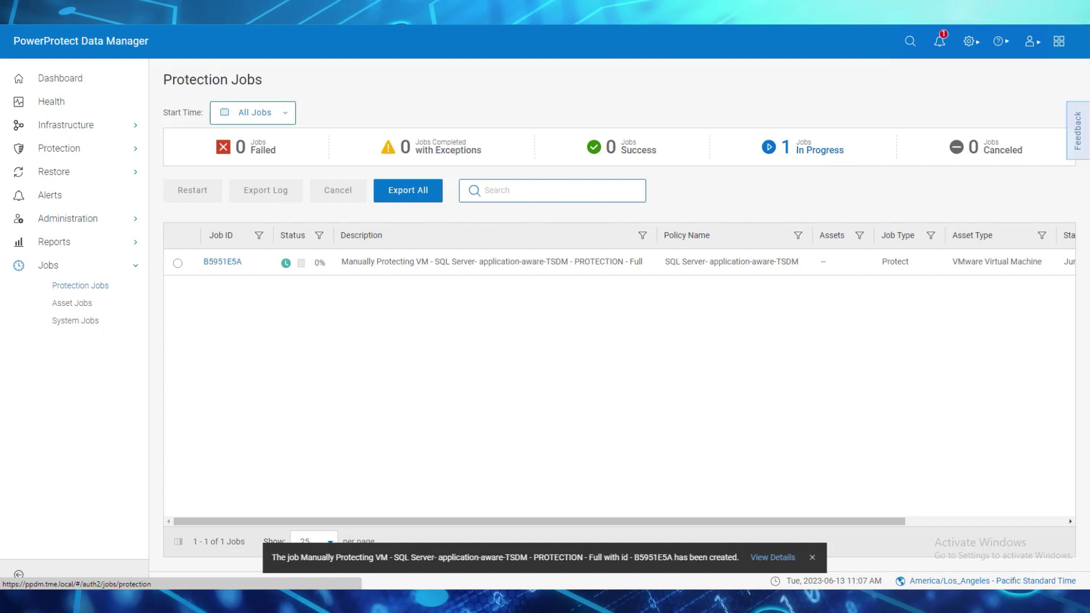
Follow job B5951E5A's step log, then return to the Protection Jobs list.
click(219, 263)
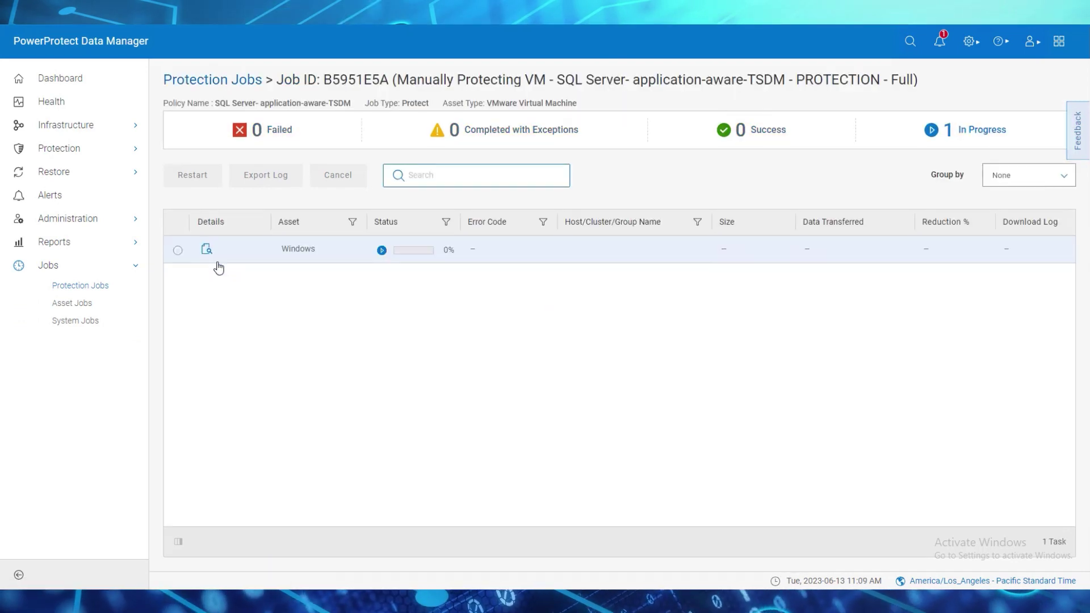
click(206, 250)
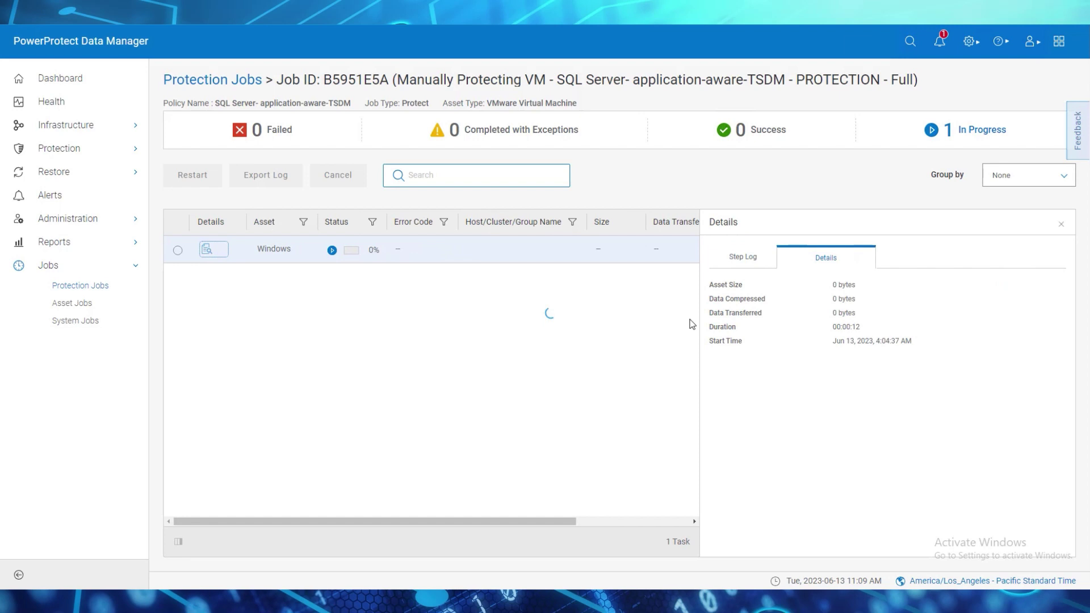
click(759, 260)
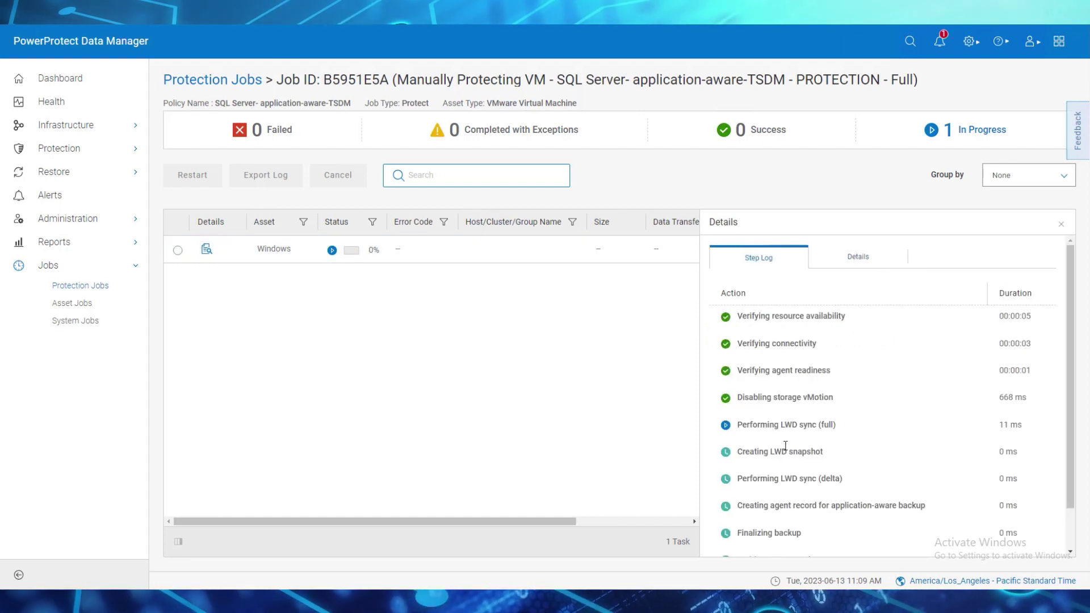
scroll(798, 407, down, 1)
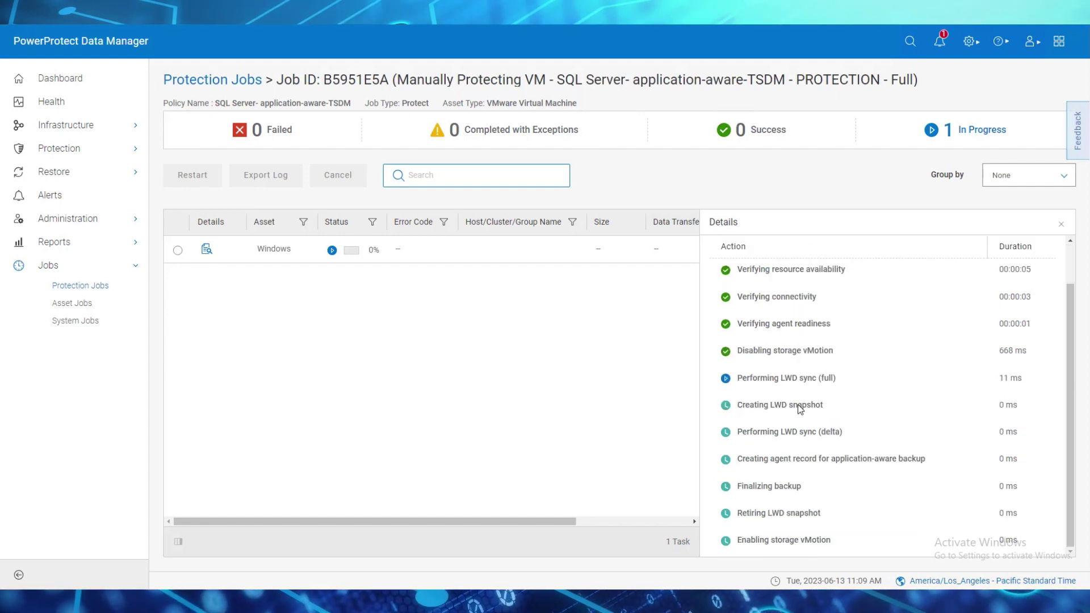
scroll(870, 451, down, 2)
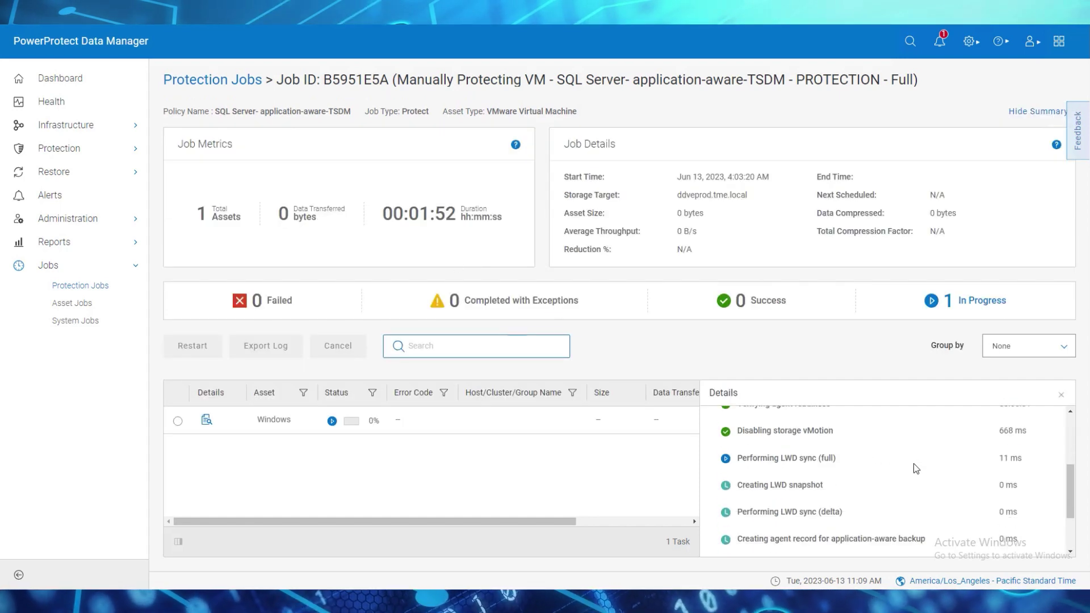
scroll(914, 468, down, 1)
scroll(771, 494, down, 2)
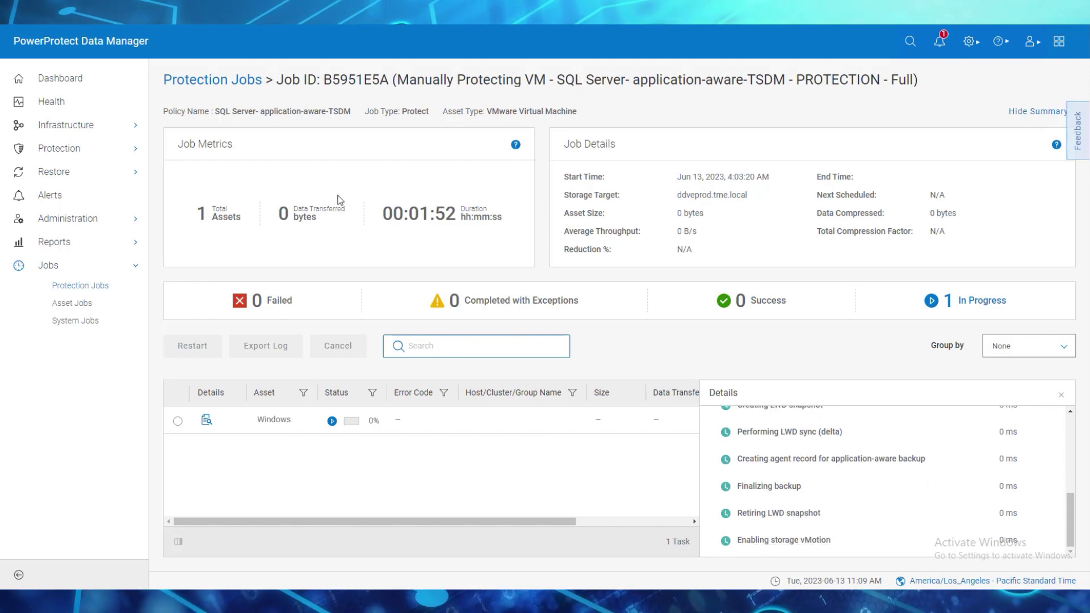
click(251, 79)
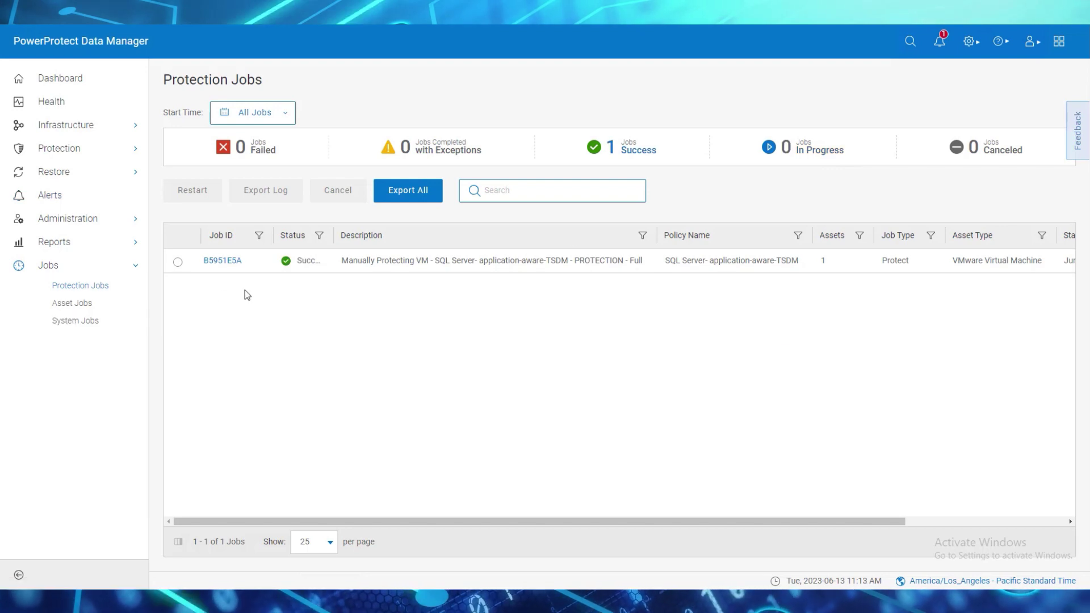
Review job B5951E5A's summary with SDM transport mode and its completed step log.
click(226, 261)
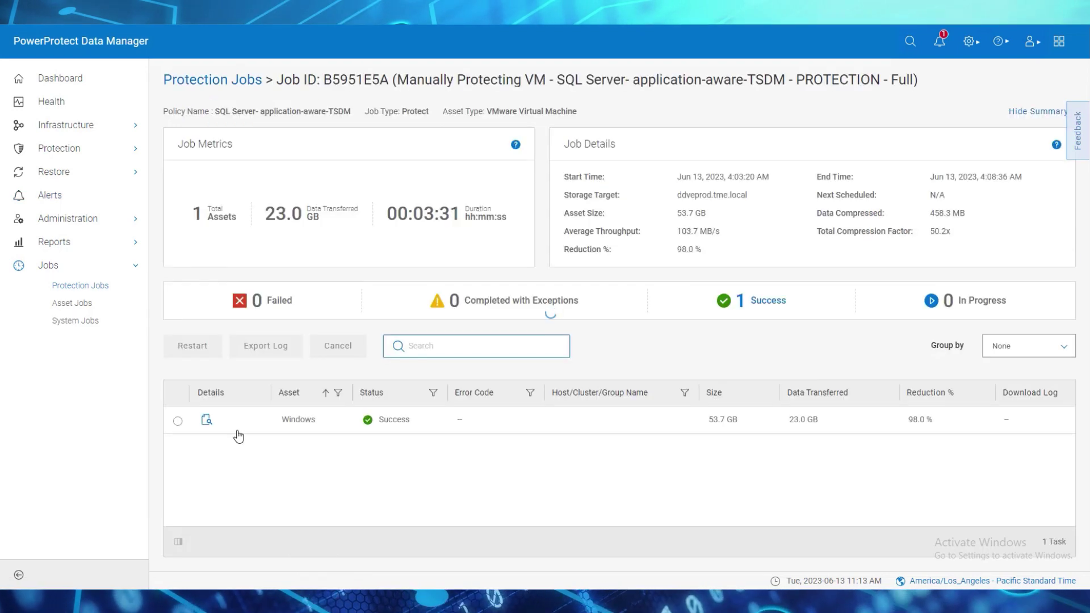
click(206, 419)
scroll(802, 466, down, 2)
scroll(802, 467, down, 1)
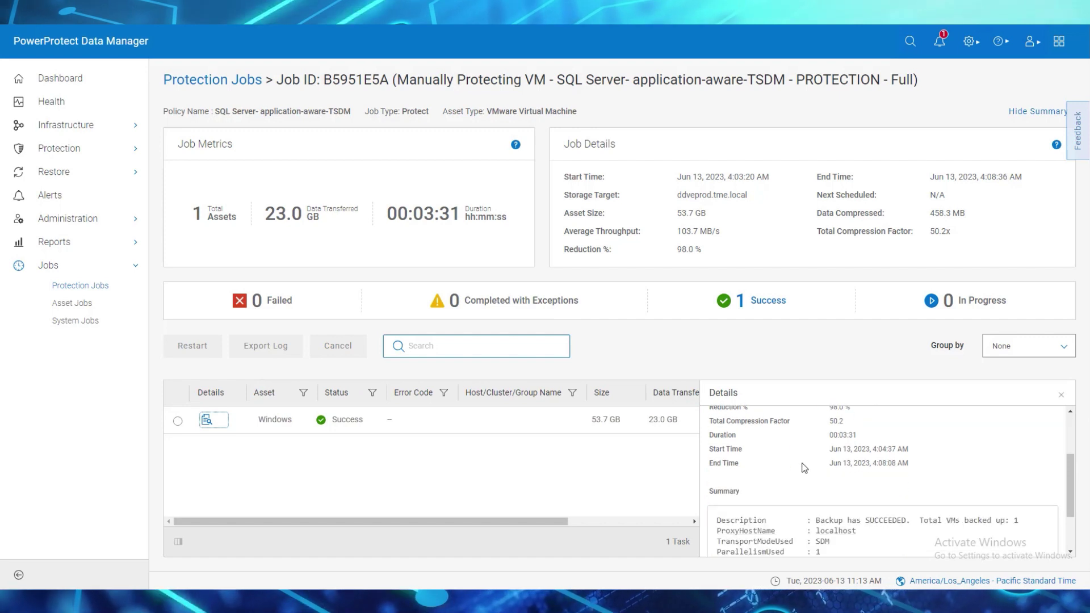
scroll(767, 460, down, 2)
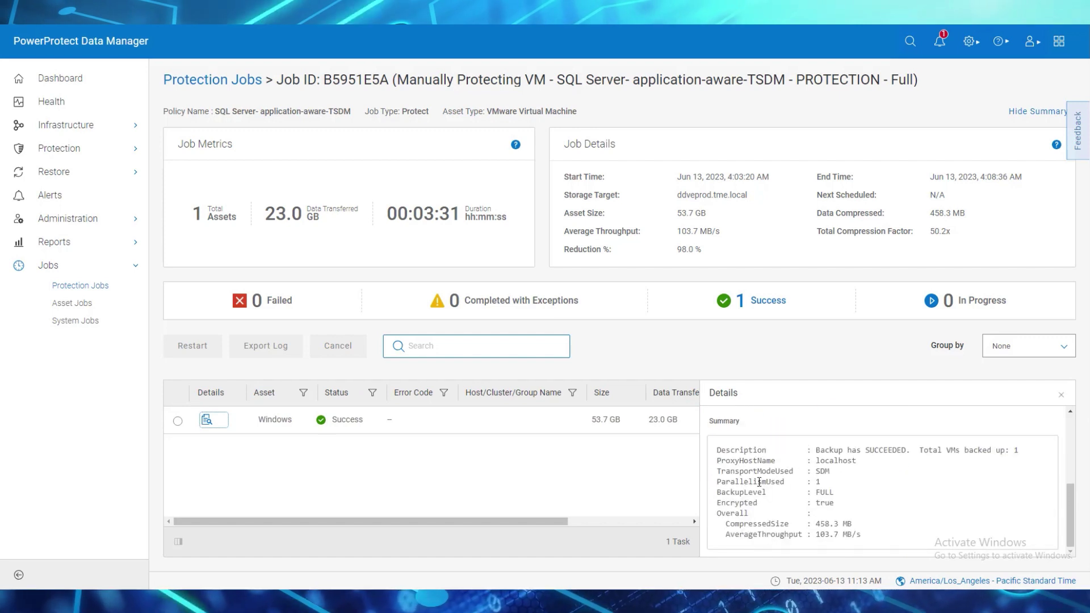
drag(716, 471, 830, 472)
click(892, 475)
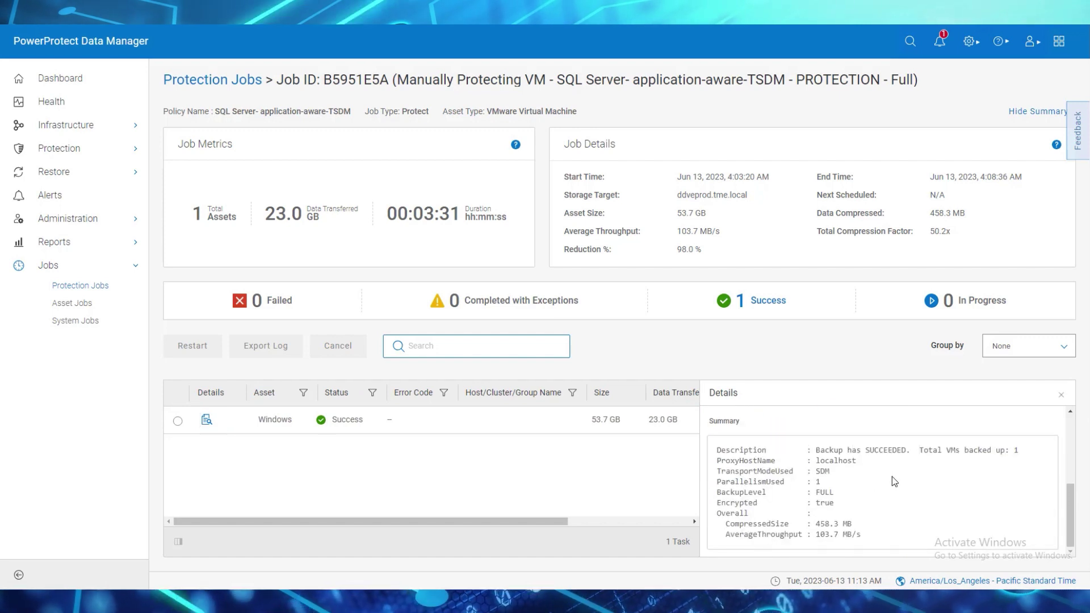
scroll(817, 477, up, 2)
scroll(754, 434, up, 3)
click(743, 428)
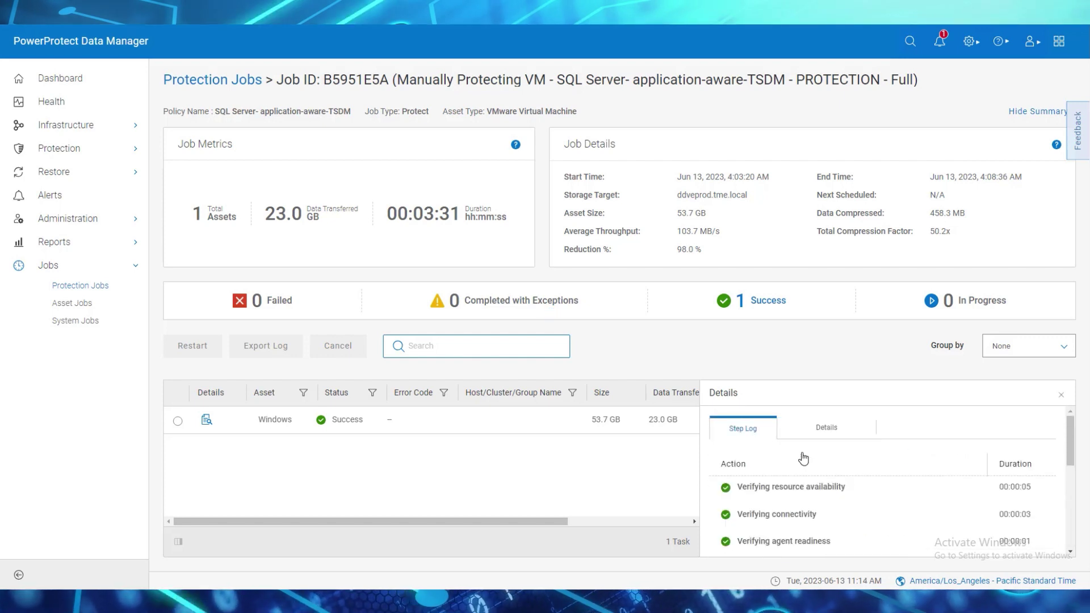
scroll(823, 475, down, 2)
scroll(827, 480, down, 2)
scroll(831, 478, down, 1)
scroll(833, 477, down, 2)
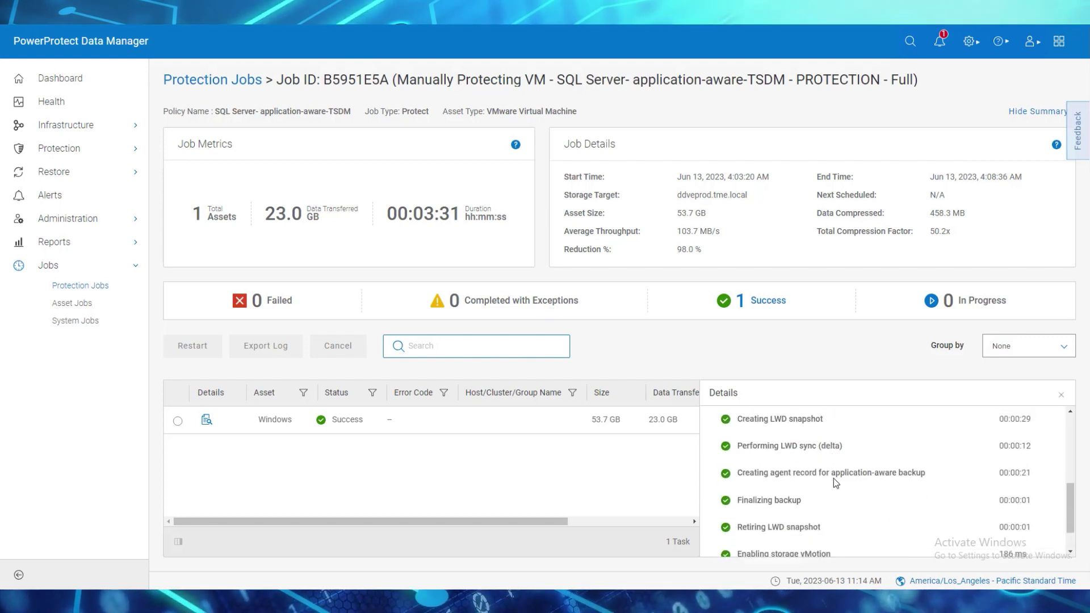
scroll(836, 479, down, 1)
scroll(846, 512, up, 5)
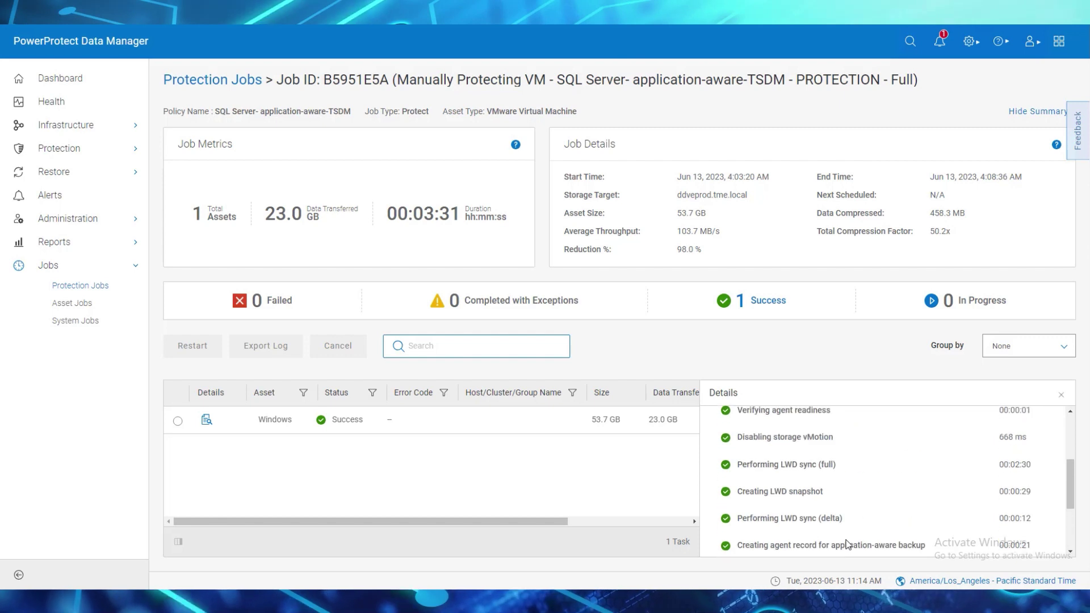
scroll(844, 465, up, 3)
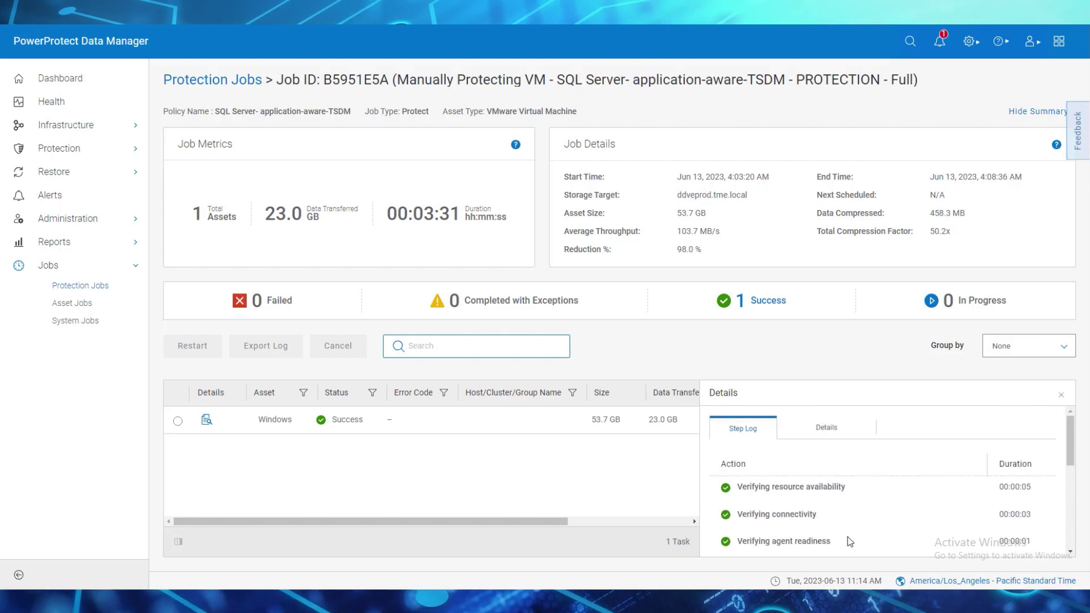
Under Restore > Assets, select the Windows VM's application-consistent copy on ddveprod.tme.local.
click(89, 173)
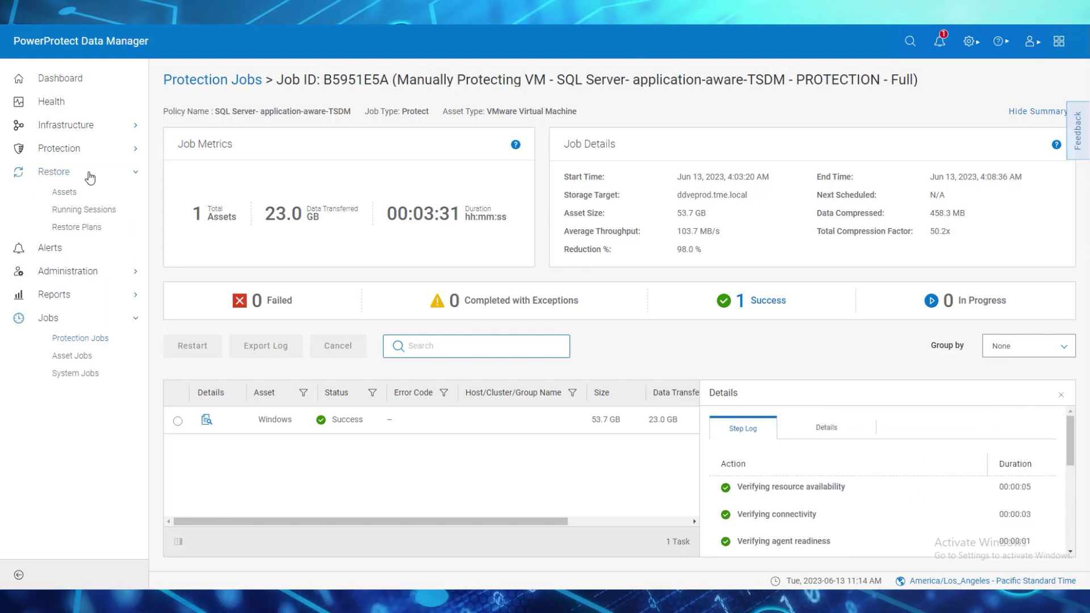
click(81, 191)
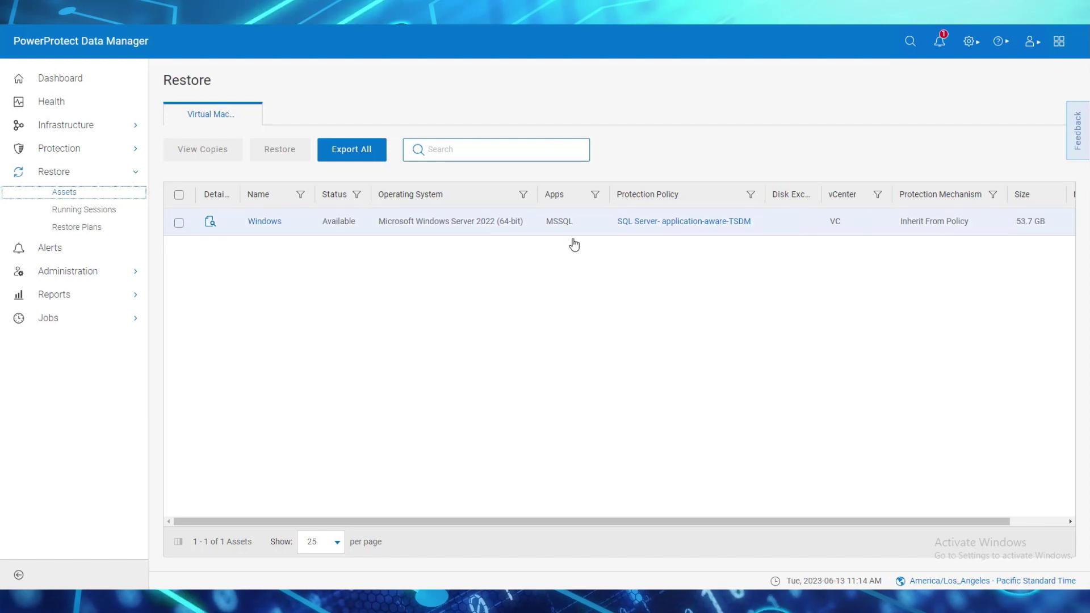
click(179, 224)
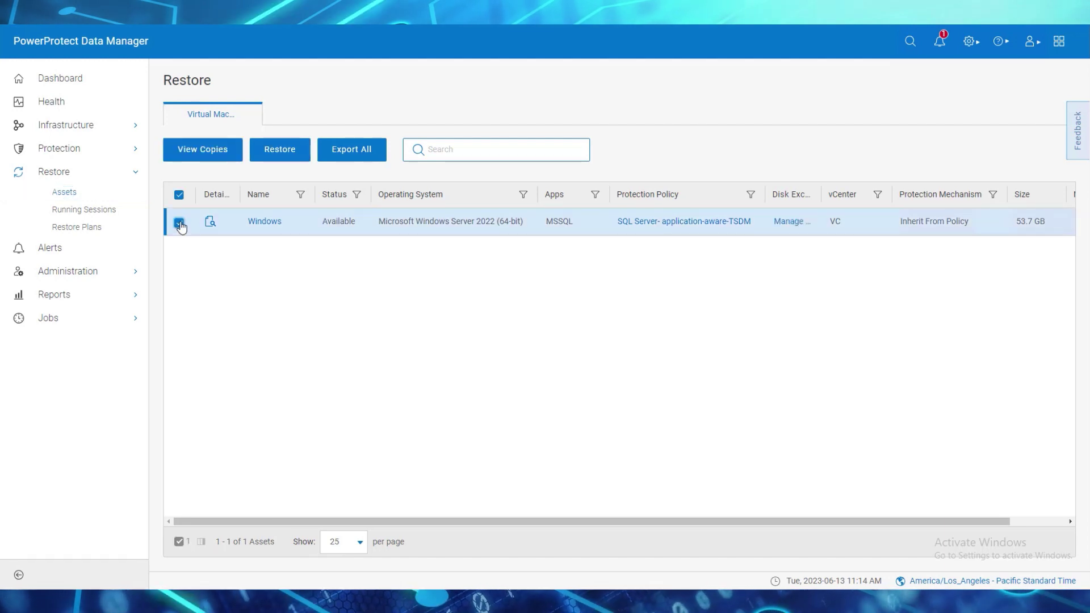
click(218, 155)
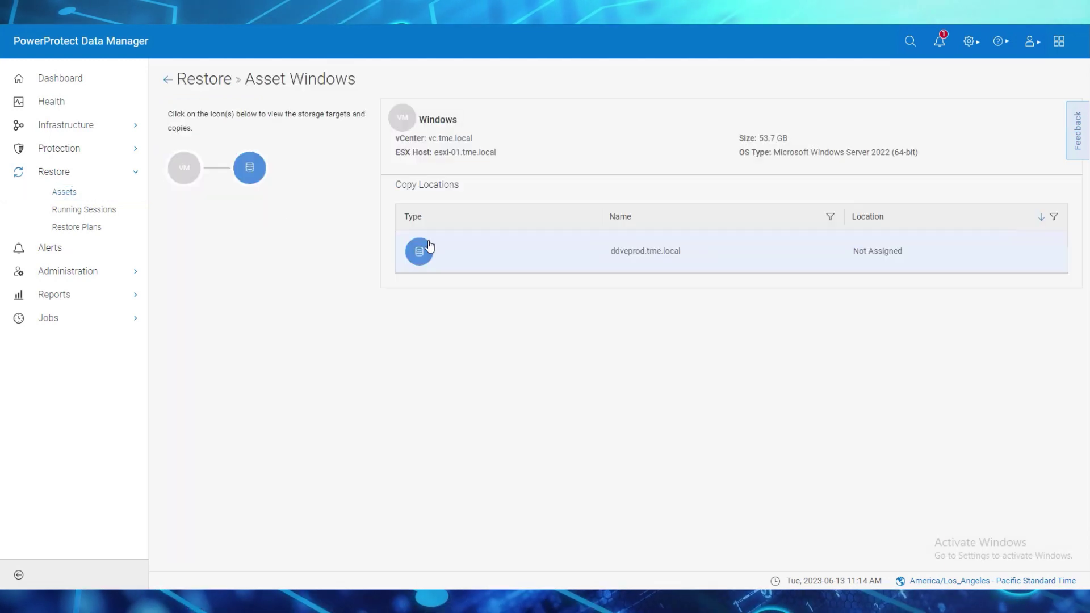
click(248, 168)
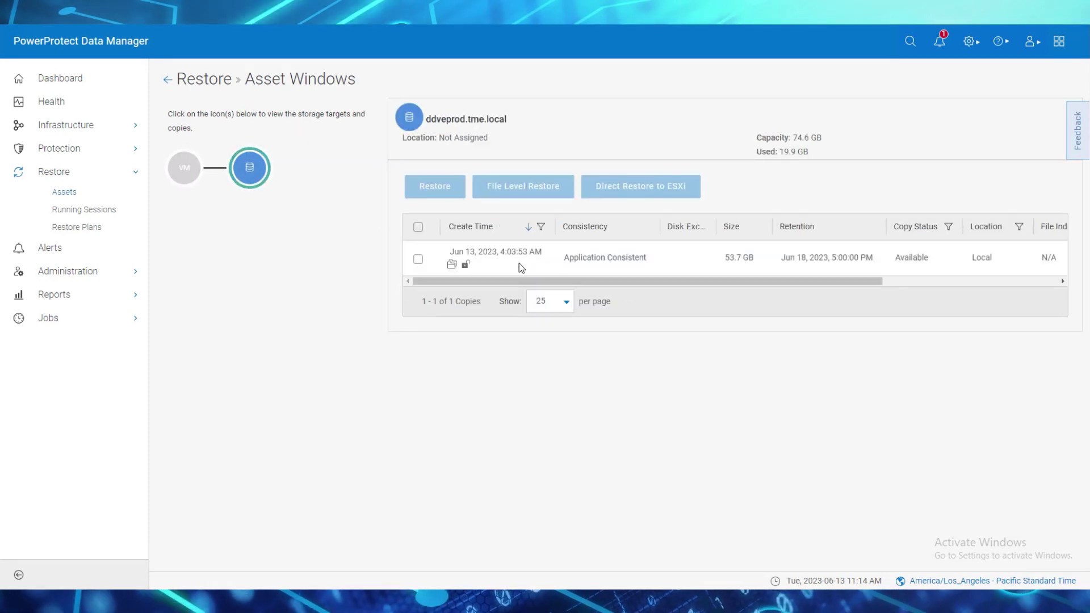
click(418, 259)
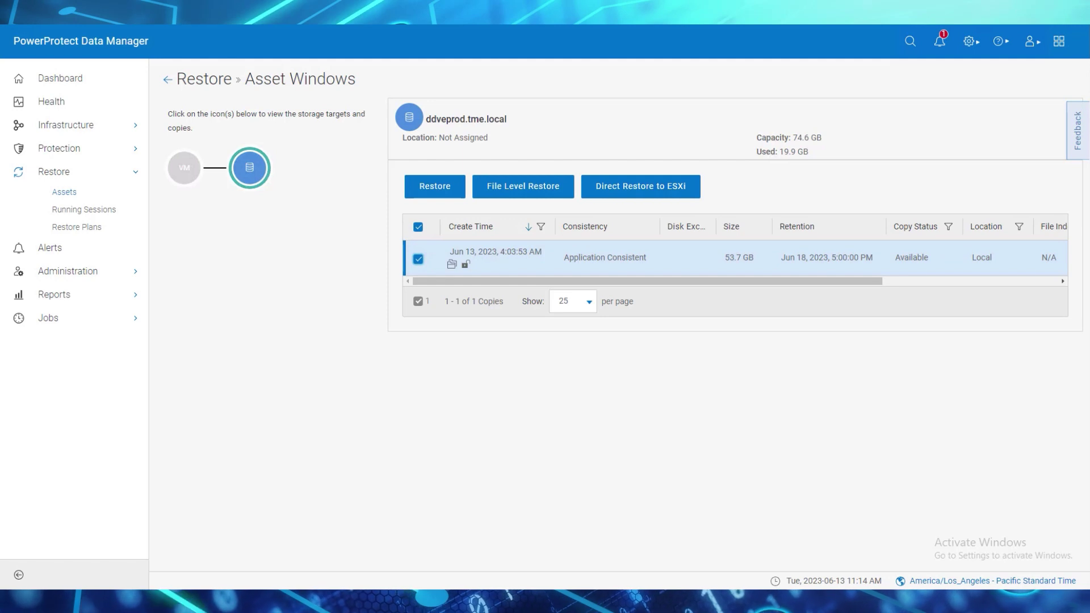